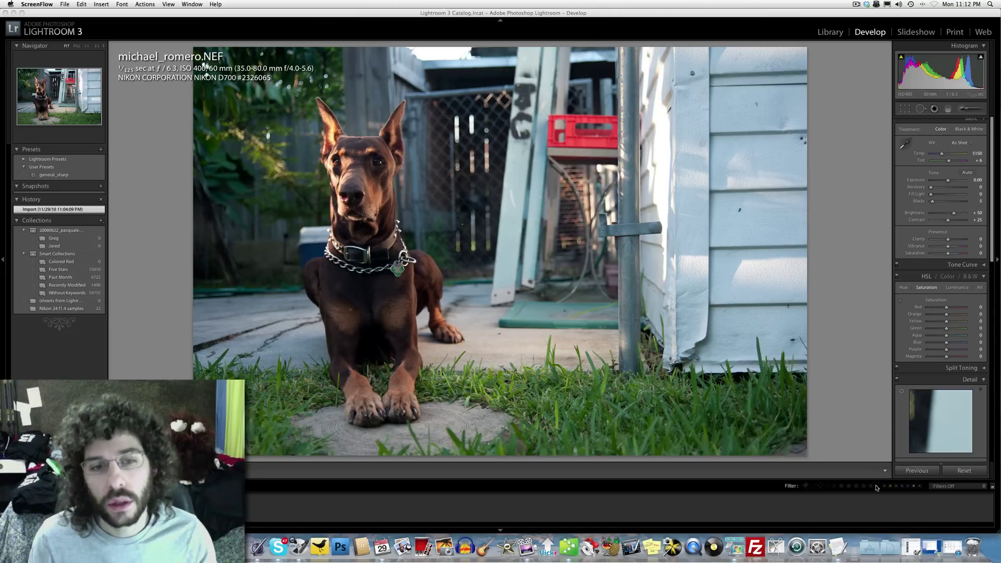
# Step: Inspect the dog's face and the dark foliage background of the photo at full size
pyautogui.click(365, 159)
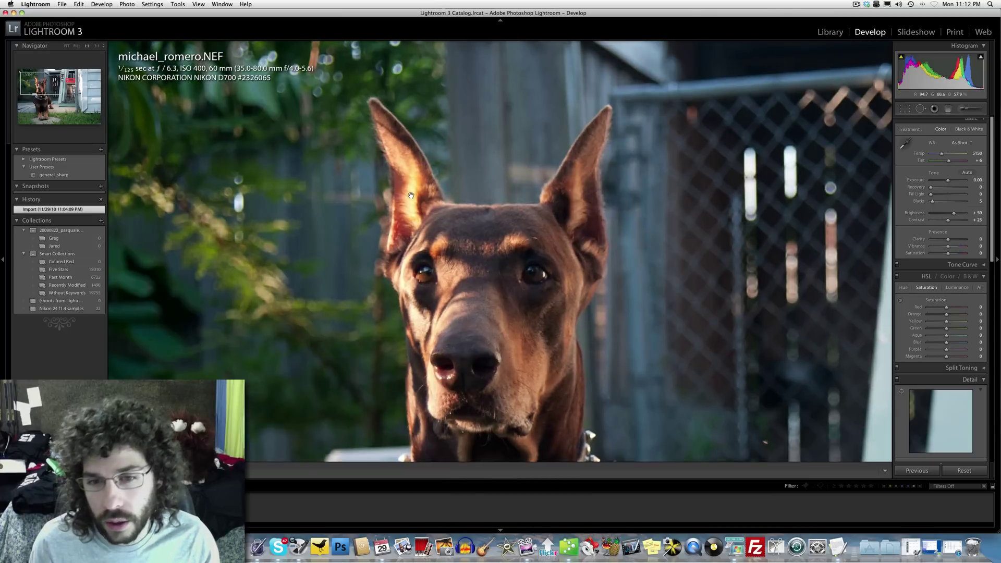
pyautogui.moveTo(504, 227); pyautogui.dragTo(518, 174)
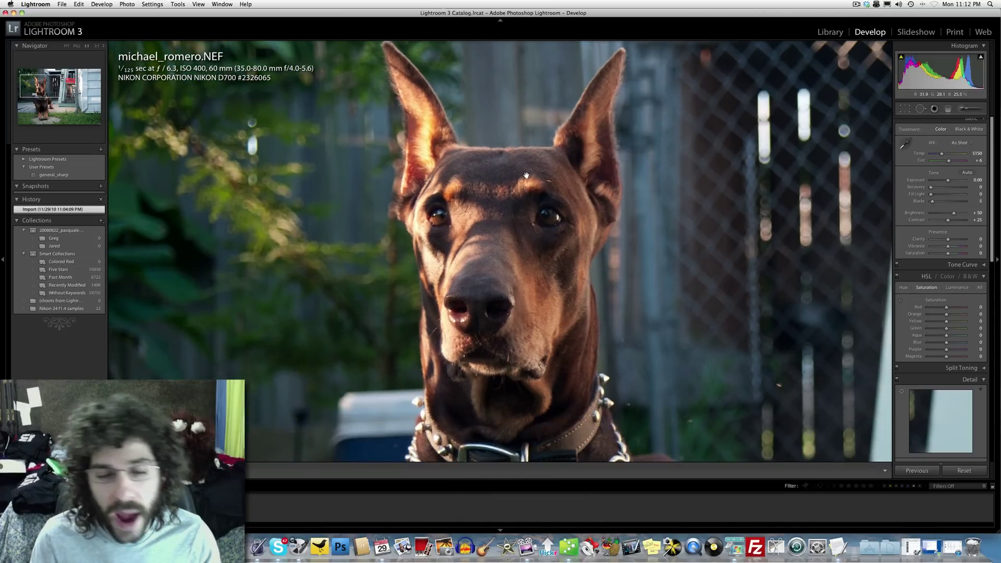
pyautogui.click(526, 176)
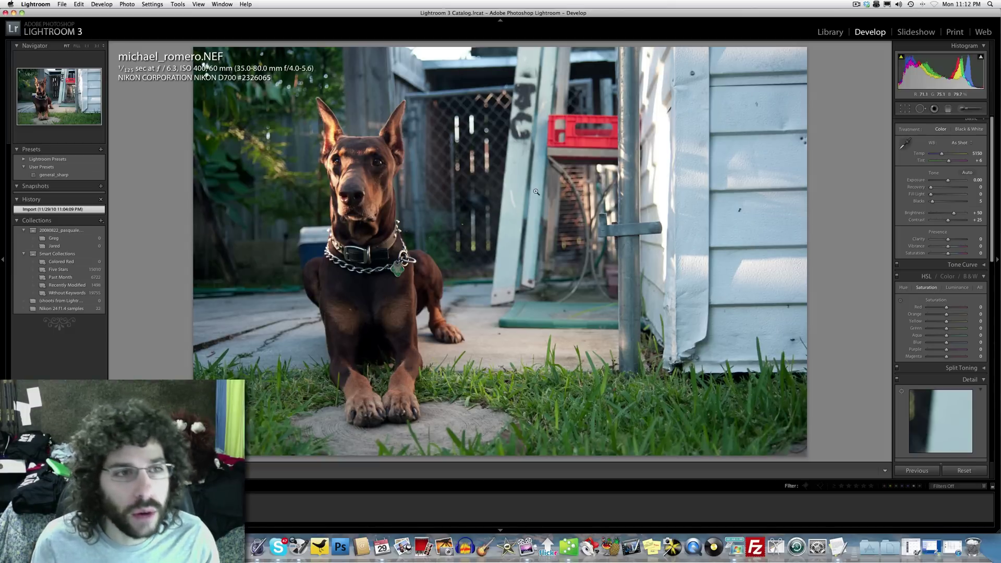
pyautogui.click(256, 56)
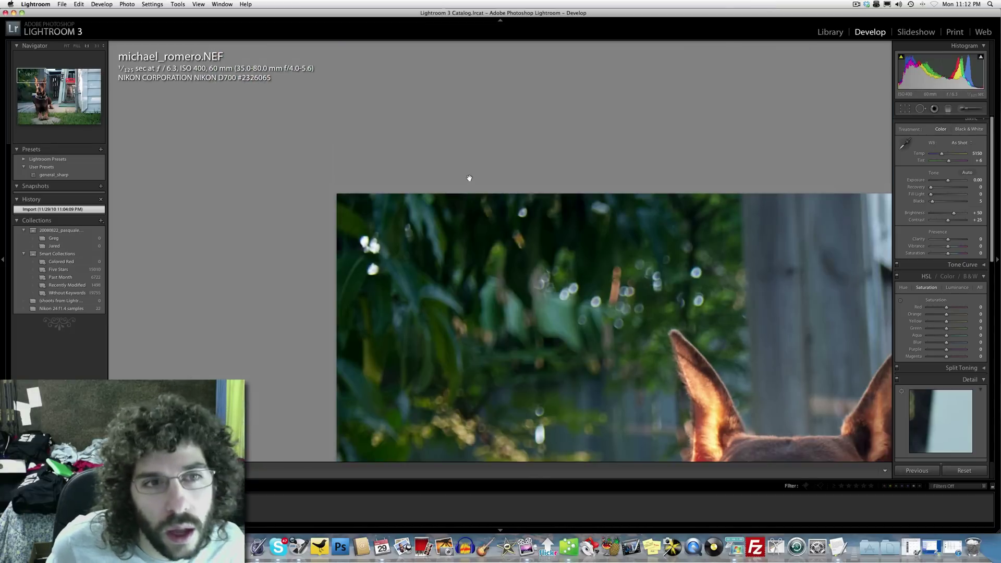
pyautogui.moveTo(292, 100); pyautogui.dragTo(408, 129)
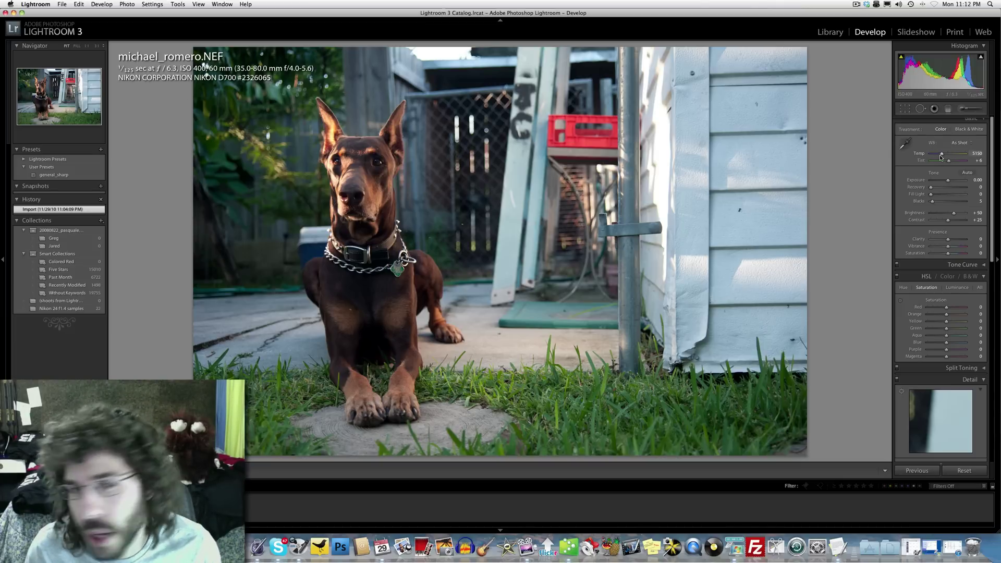
# Step: Warm the photo to a temperature of 5977 and set the contrast to +45
pyautogui.moveTo(941, 156); pyautogui.dragTo(942, 161)
pyautogui.click(962, 221)
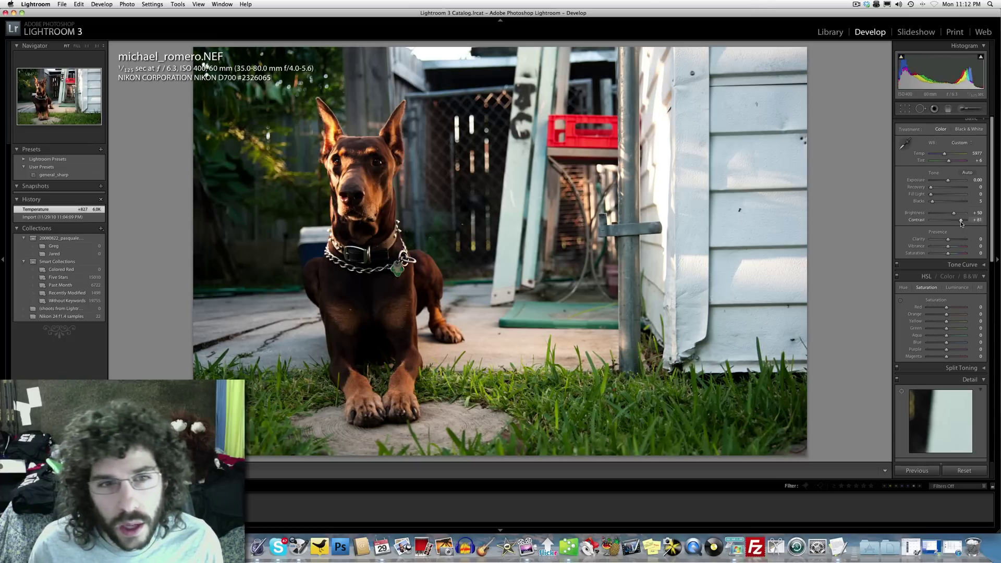
pyautogui.moveTo(960, 221); pyautogui.dragTo(952, 221)
# Step: Set the exposure to +0.55 and the contrast to +90, and compare the result with the original photo
pyautogui.moveTo(947, 181); pyautogui.dragTo(950, 183)
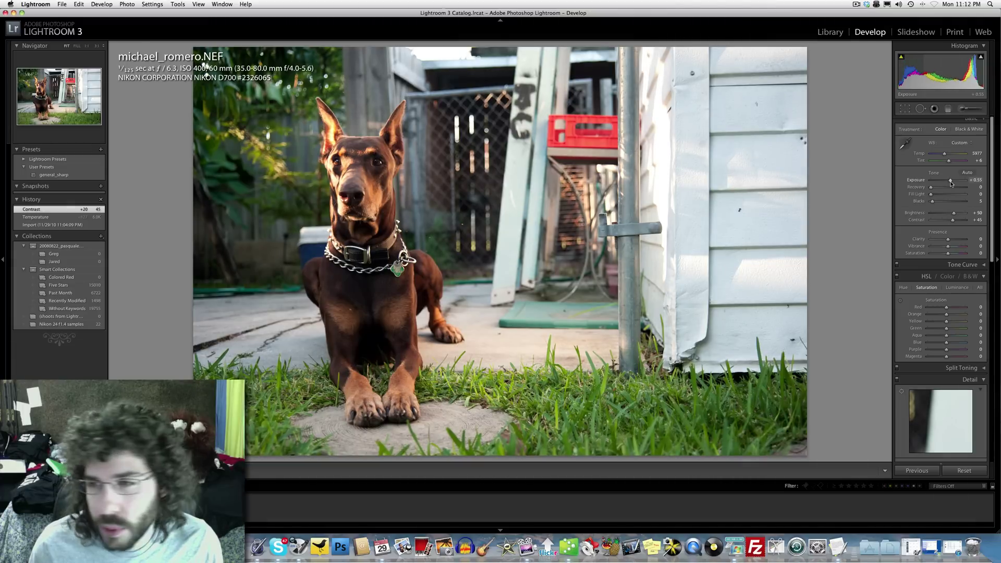
pyautogui.moveTo(950, 182); pyautogui.dragTo(951, 182)
pyautogui.moveTo(952, 221); pyautogui.dragTo(963, 224)
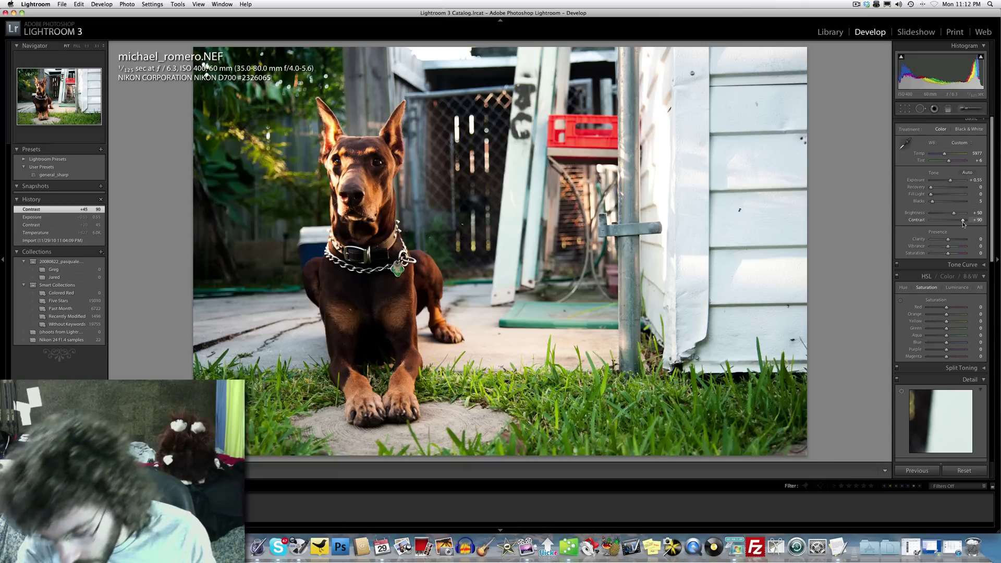
pyautogui.press('\\')
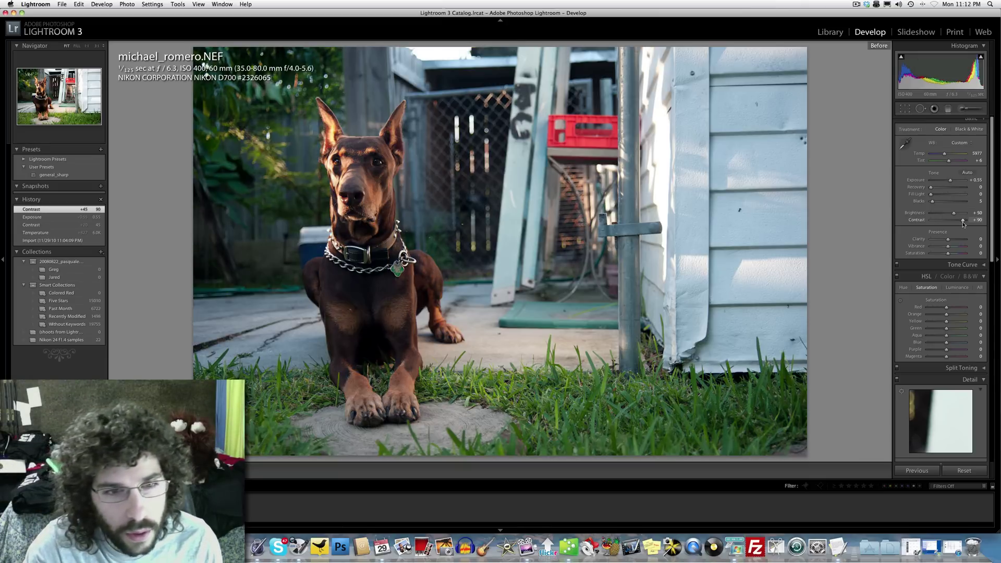
pyautogui.press('\\')
pyautogui.press('\\')
pyautogui.press('\\')
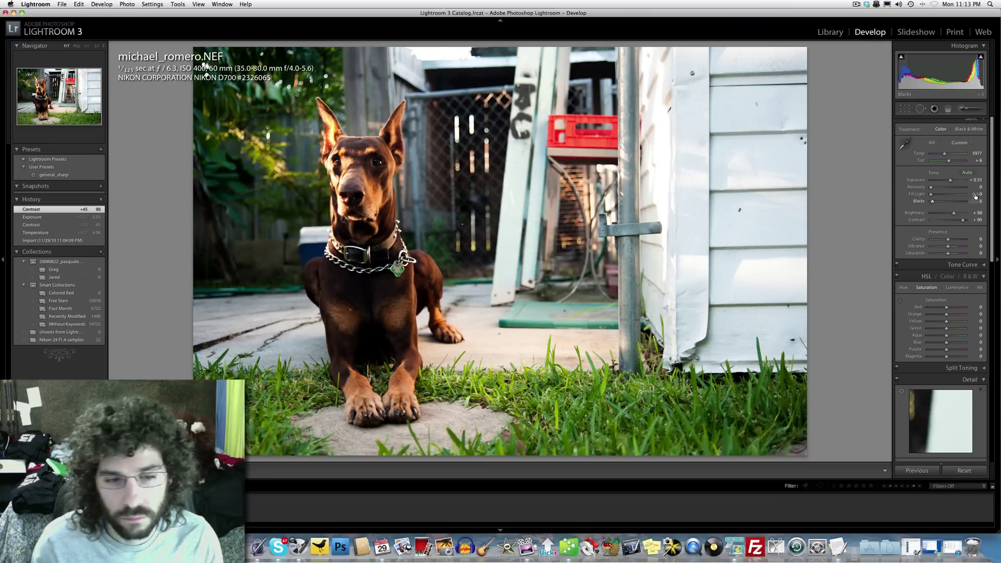
# Step: Cool the temperature to 5523, and try a fill light of 80 before resetting it to 0
pyautogui.moveTo(946, 156); pyautogui.dragTo(944, 156)
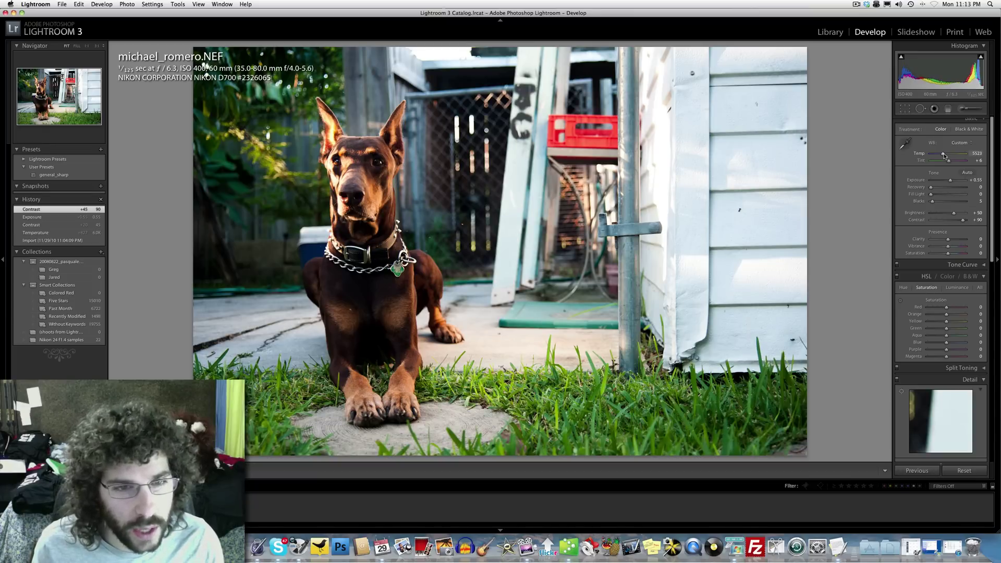
pyautogui.moveTo(931, 194); pyautogui.dragTo(958, 197)
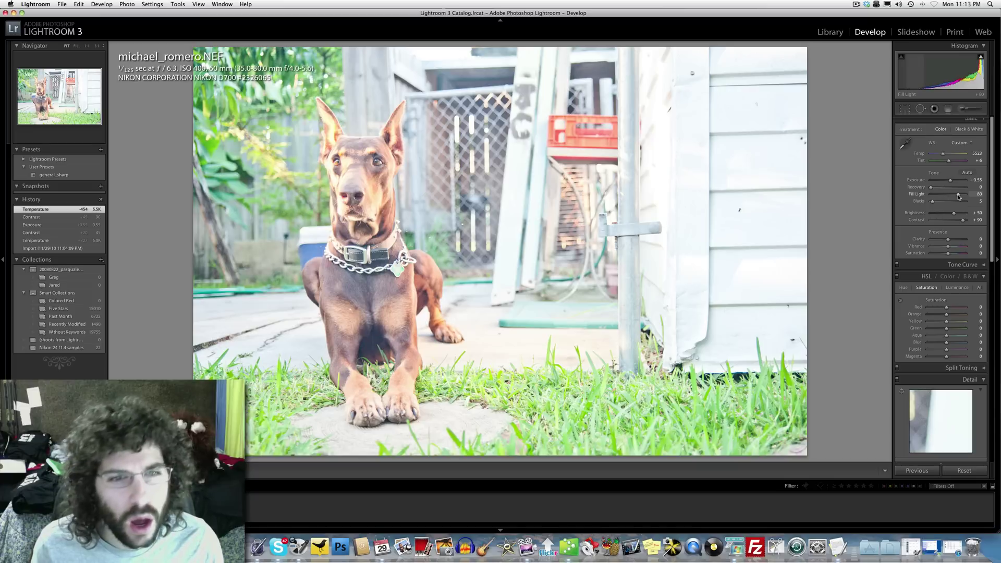
pyautogui.doubleClick(958, 197)
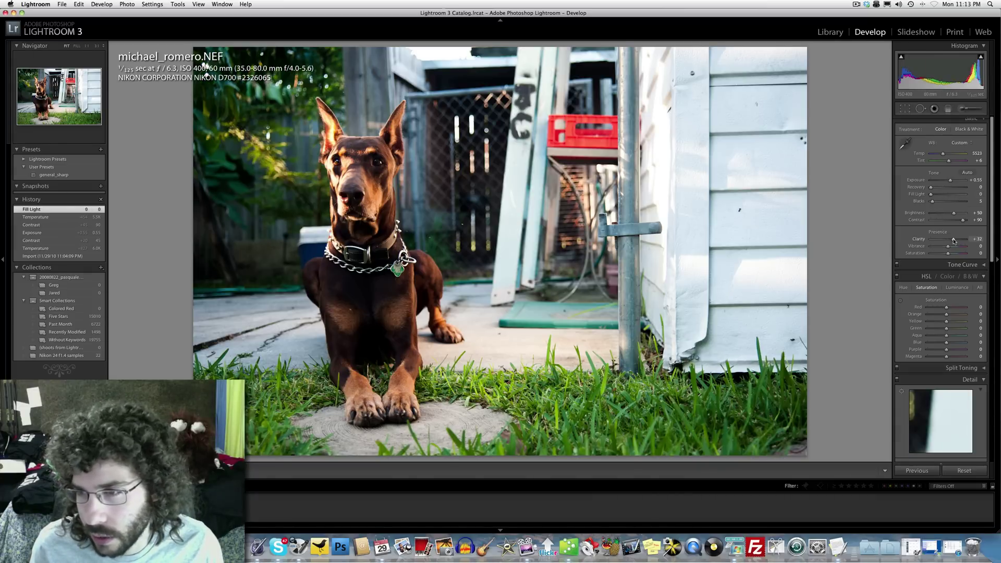
# Step: Set the clarity to +32 and lower both saturation and vibrance to -100
pyautogui.moveTo(948, 238); pyautogui.dragTo(796, 257)
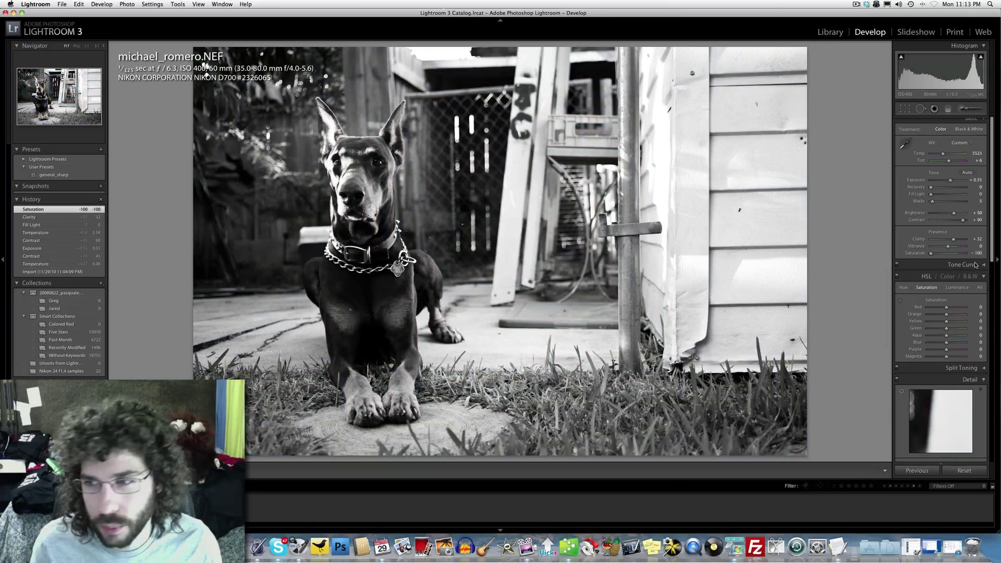
pyautogui.click(974, 246)
pyautogui.write('-100')
pyautogui.press('Return')
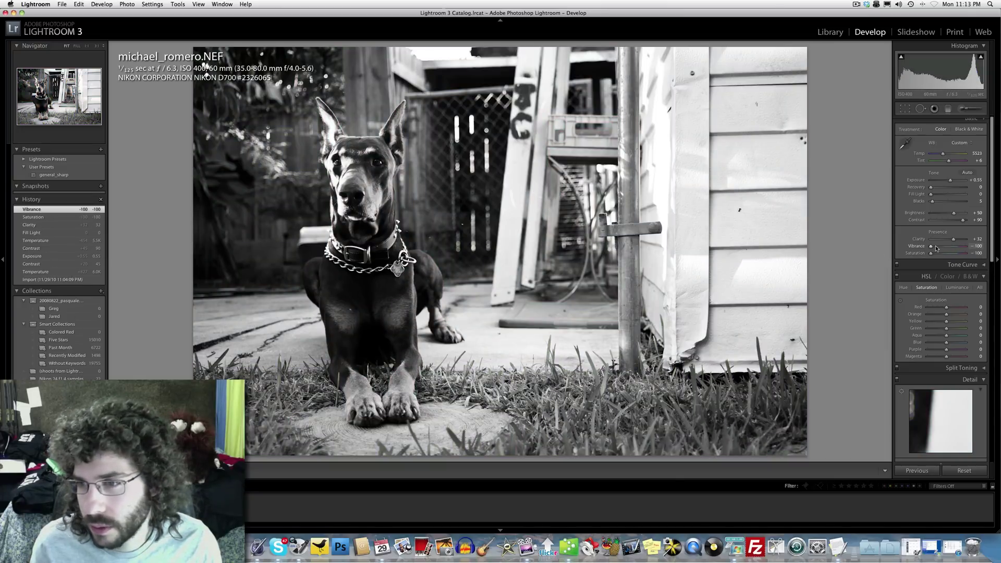
# Step: Restore saturation and vibrance to 0 and raise the exposure to +0.75
pyautogui.click(977, 252)
pyautogui.write('0')
pyautogui.click(976, 246)
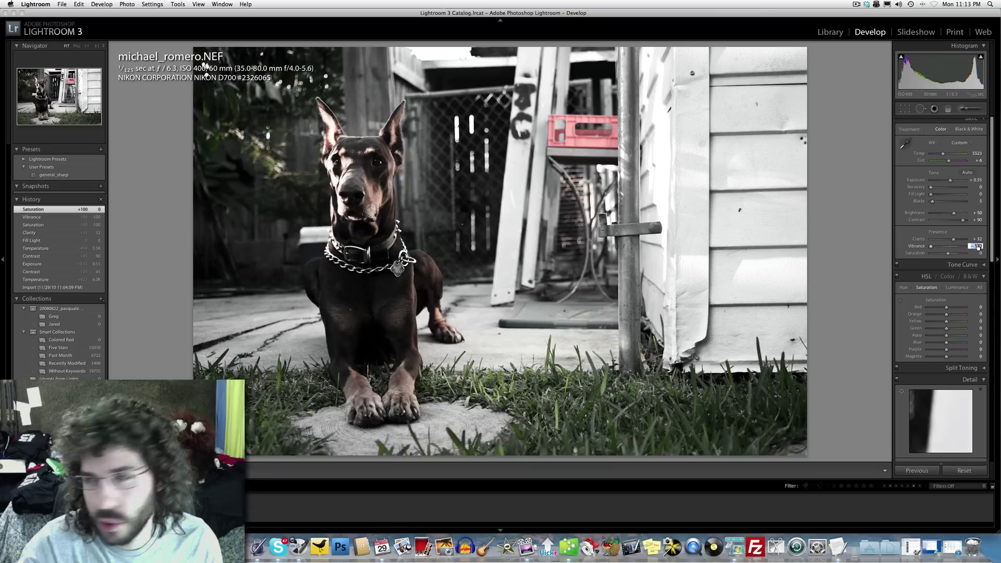
pyautogui.write('0')
pyautogui.press('Return')
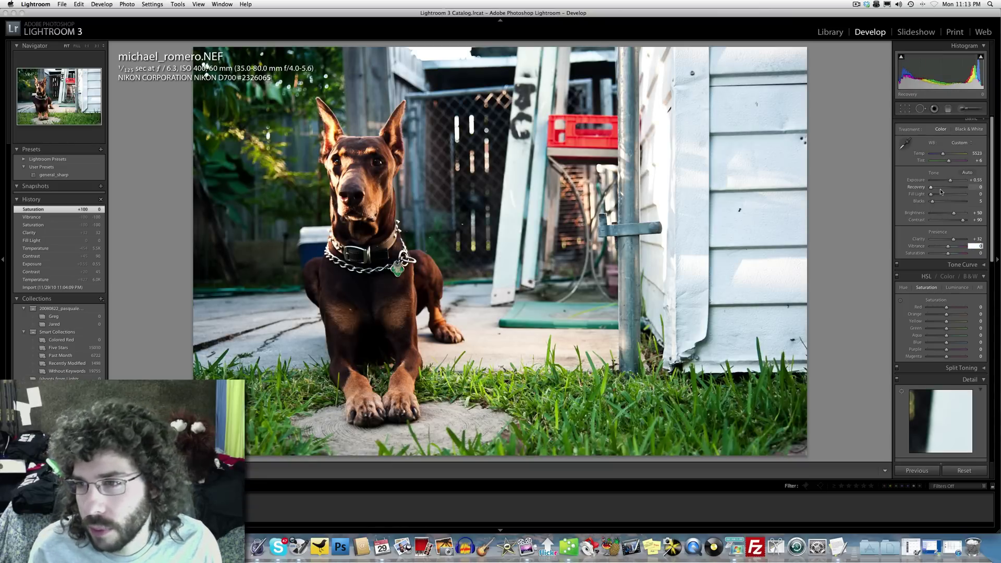
pyautogui.moveTo(949, 181); pyautogui.dragTo(951, 181)
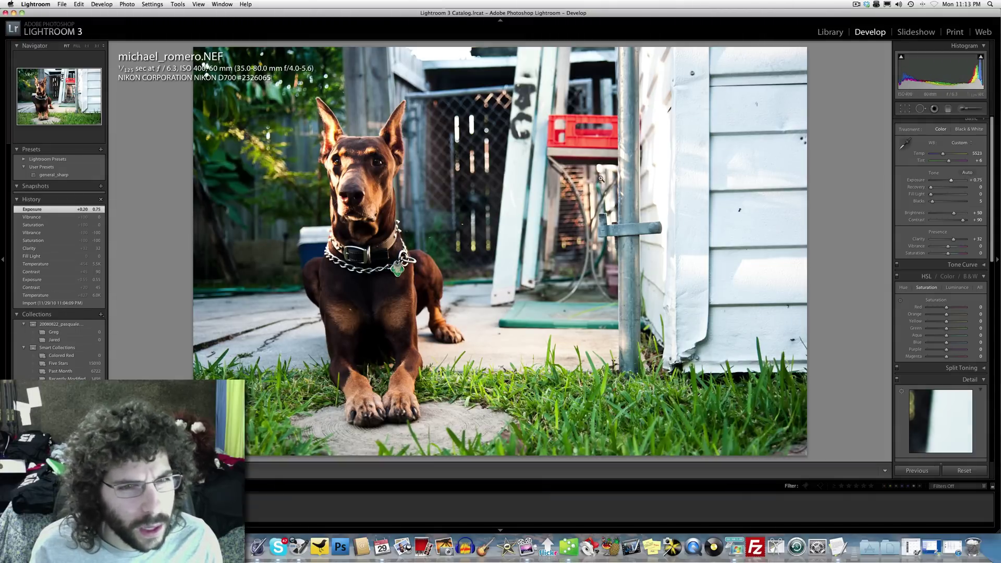
# Step: Examine the edited photo at full size, checking the dog's face, collar, chest and paws, and the painted board behind it
pyautogui.click(350, 135)
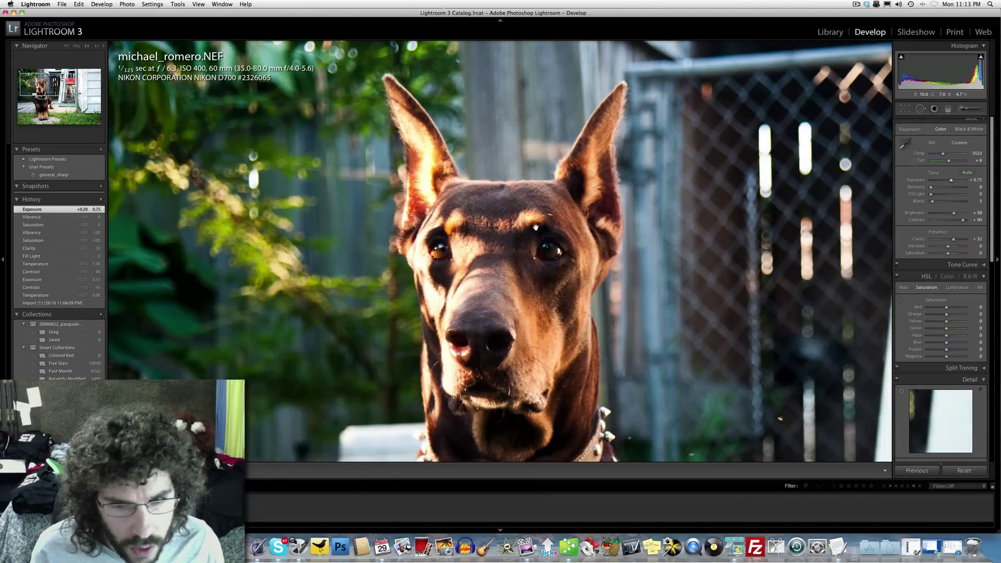
pyautogui.scroll(-10, 550, 250)
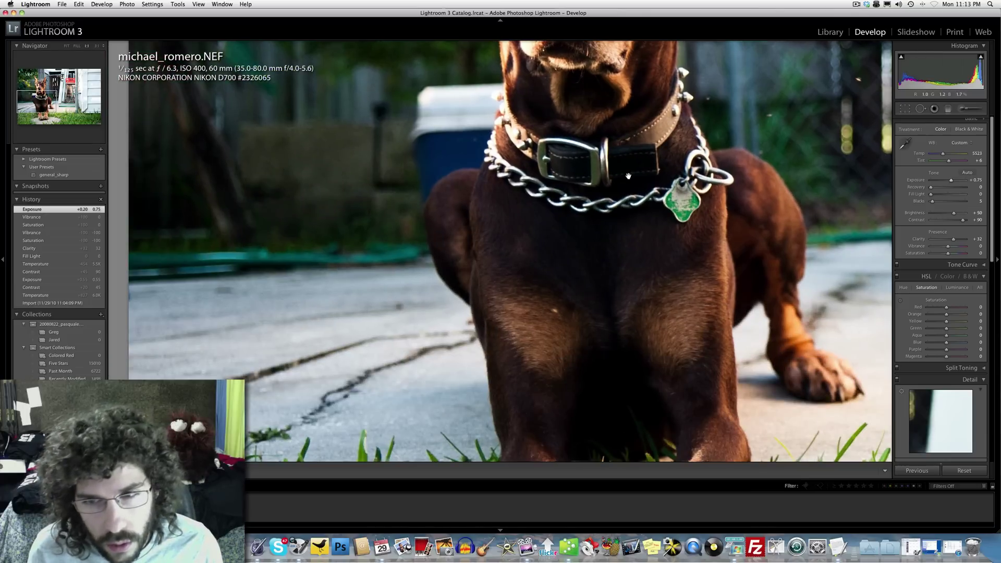
pyautogui.scroll(-5, 610, 225)
pyautogui.scroll(-4, 635, 166)
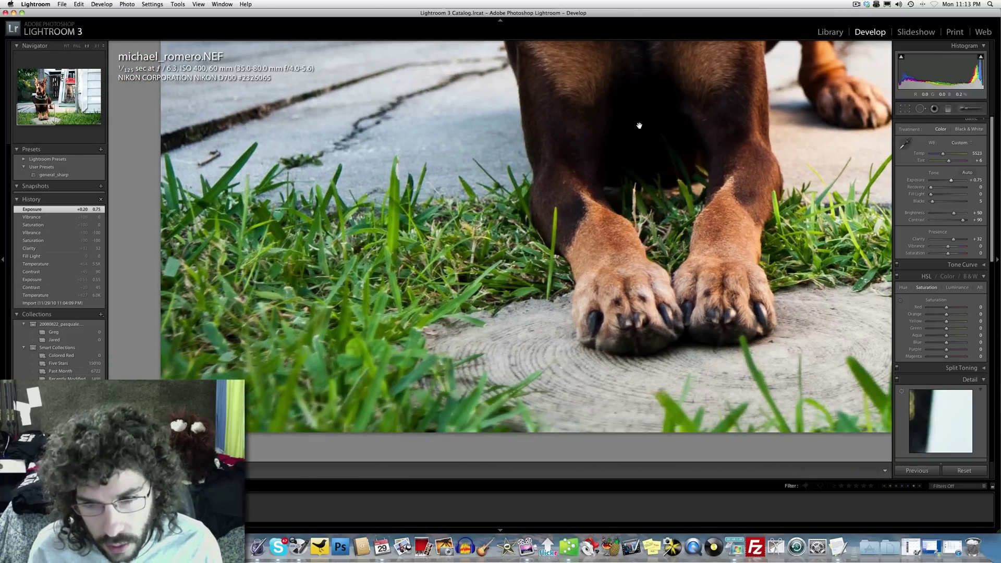
pyautogui.scroll(-4, 638, 128)
pyautogui.click(636, 164)
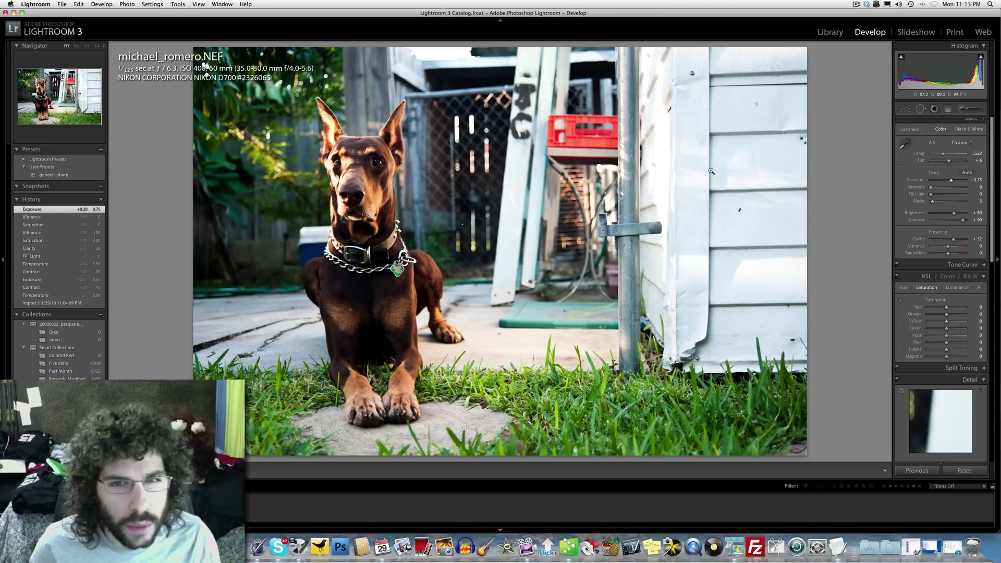
pyautogui.click(516, 97)
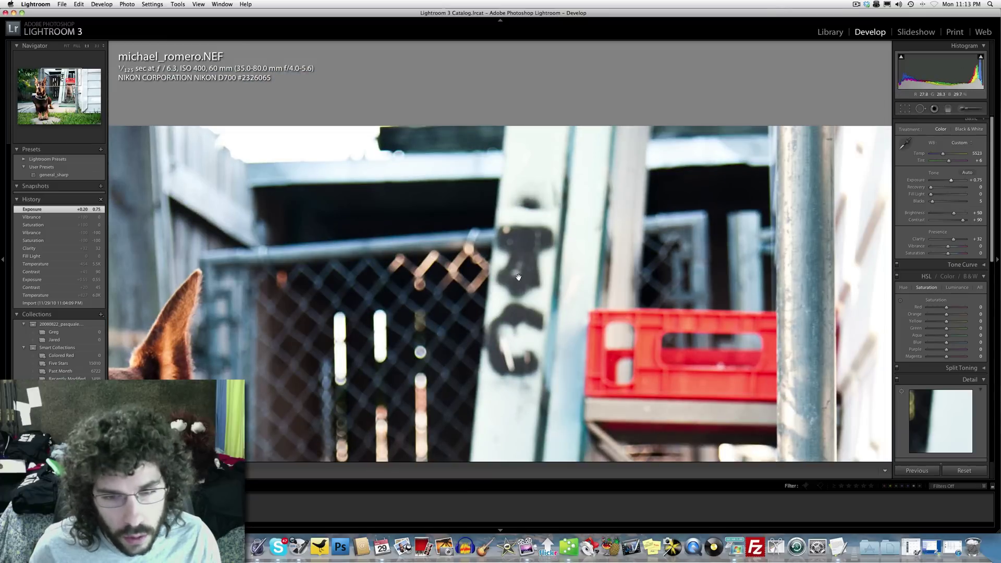
pyautogui.click(523, 249)
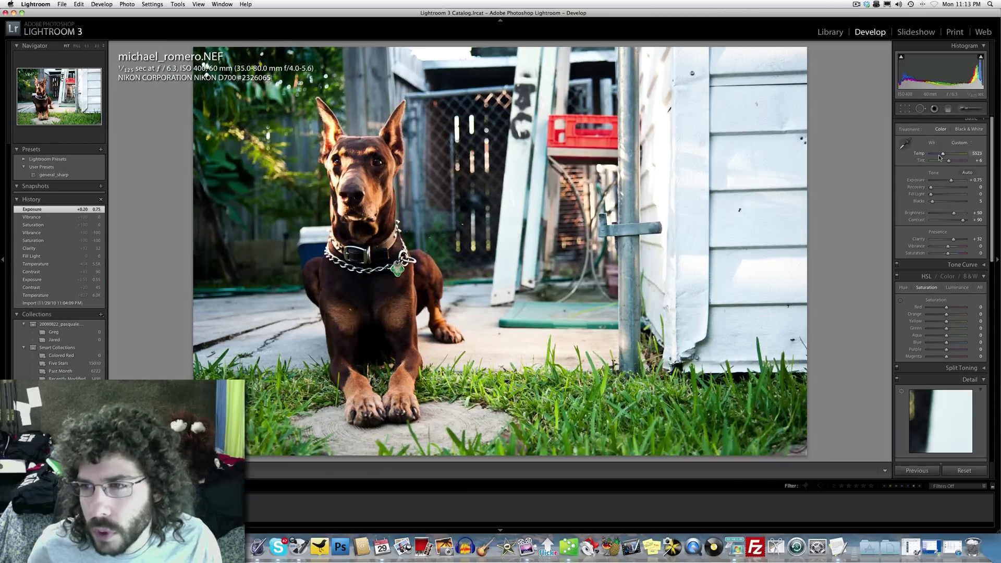
# Step: Try a slight temperature change, a vibrance of +2 and blacks of 13, and undo these adjustments
pyautogui.moveTo(943, 155); pyautogui.dragTo(942, 155)
pyautogui.press('super+z')
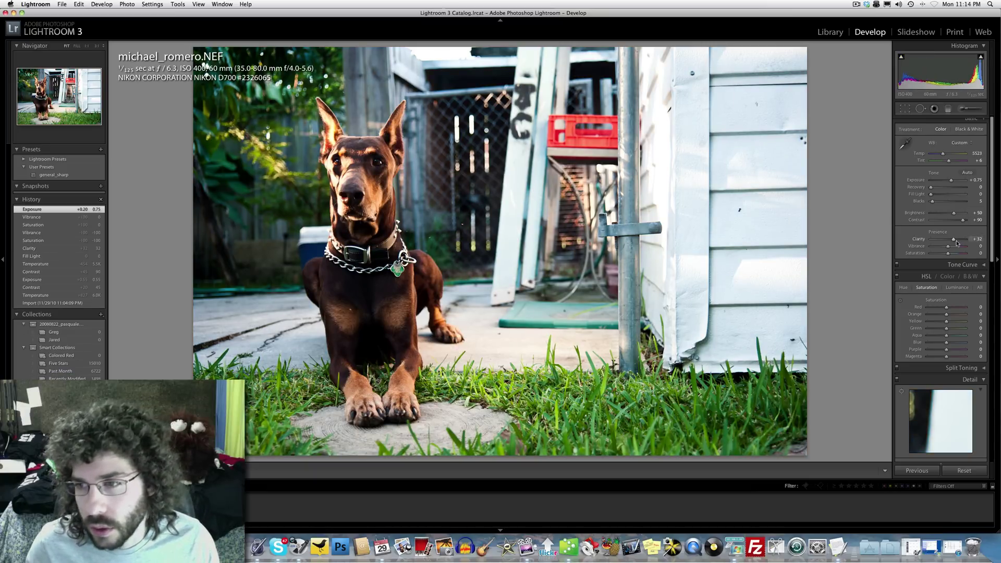
pyautogui.moveTo(954, 245); pyautogui.dragTo(950, 248)
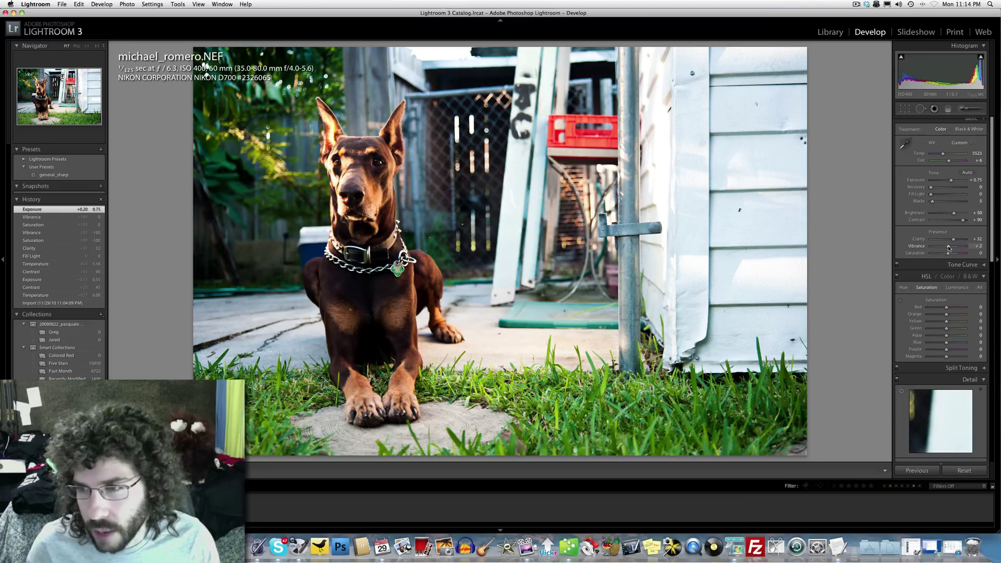
pyautogui.moveTo(949, 248); pyautogui.dragTo(949, 248)
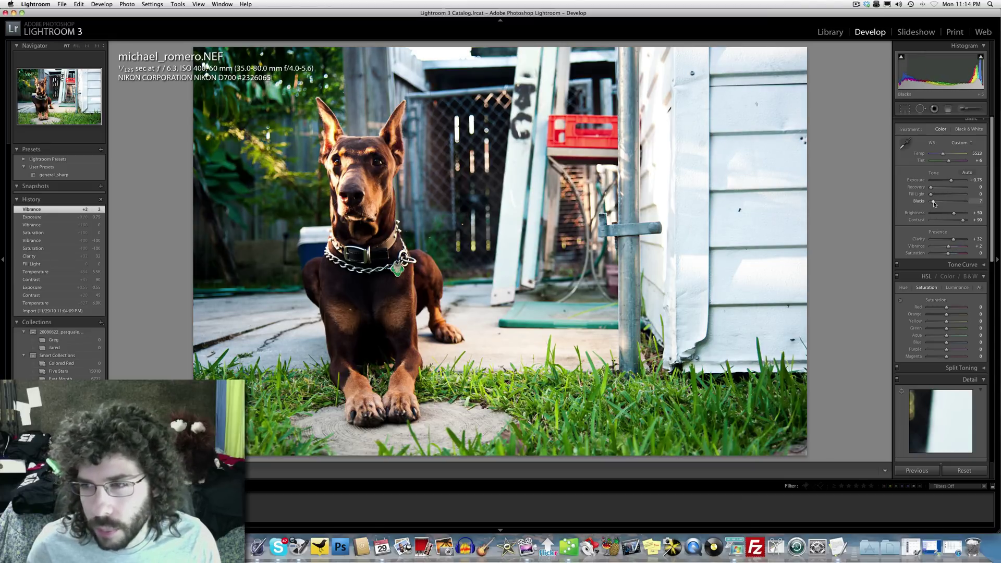
pyautogui.moveTo(933, 204); pyautogui.dragTo(935, 204)
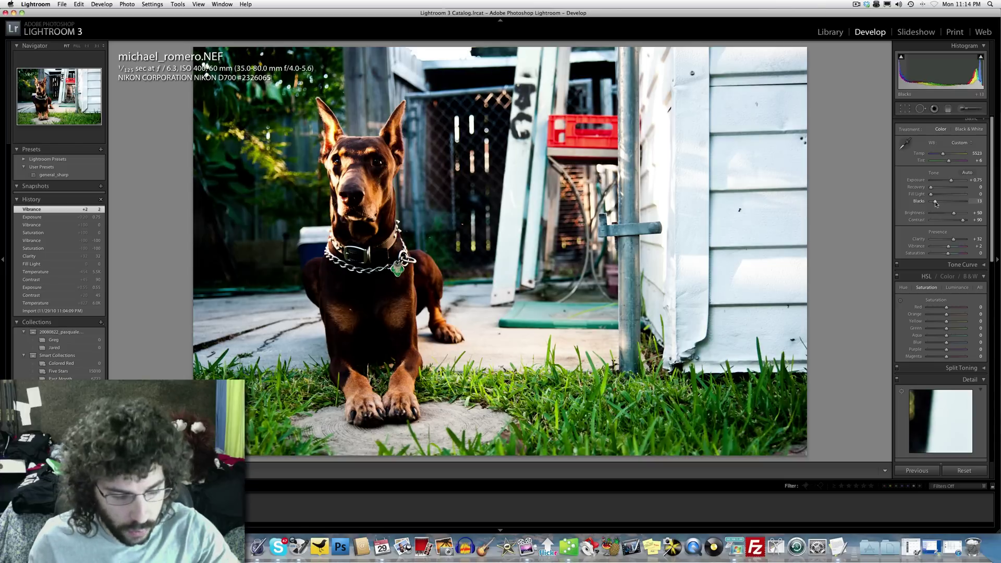
pyautogui.press('super+z')
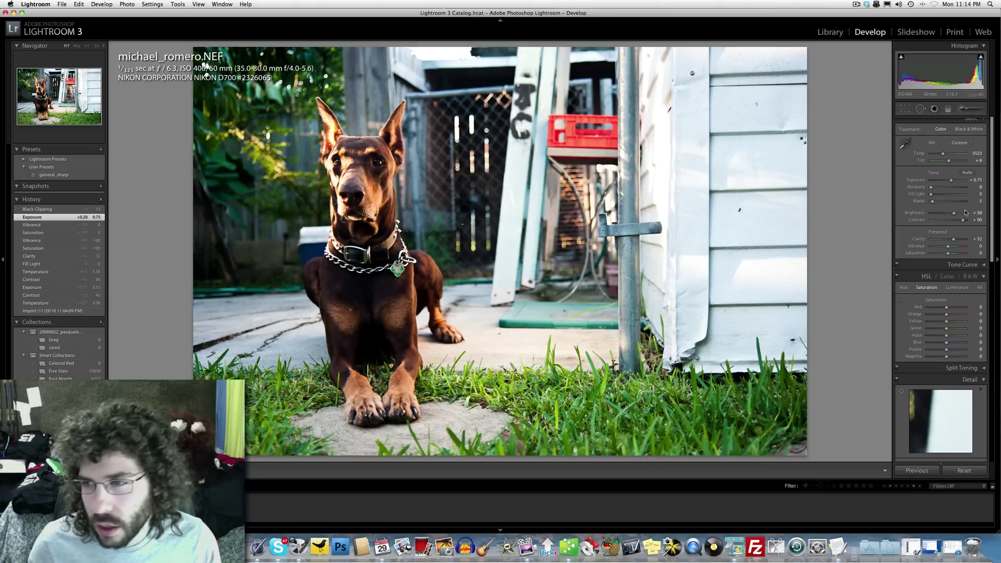
# Step: Raise the contrast to +100 and compare the edited photo with the original
pyautogui.moveTo(963, 219); pyautogui.dragTo(966, 223)
pyautogui.press('\\')
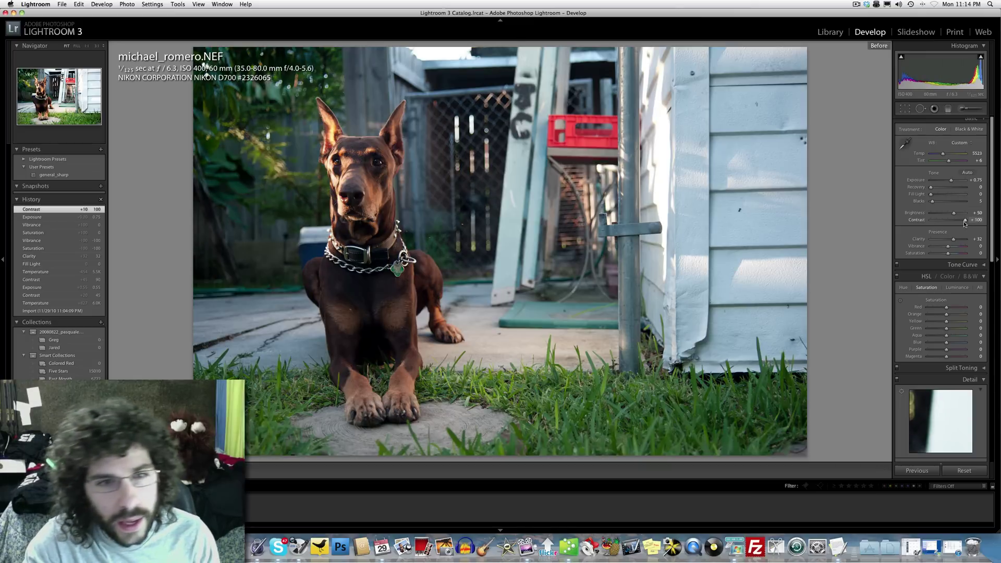
pyautogui.press('\\')
pyautogui.press('\\')
pyautogui.press('\\')
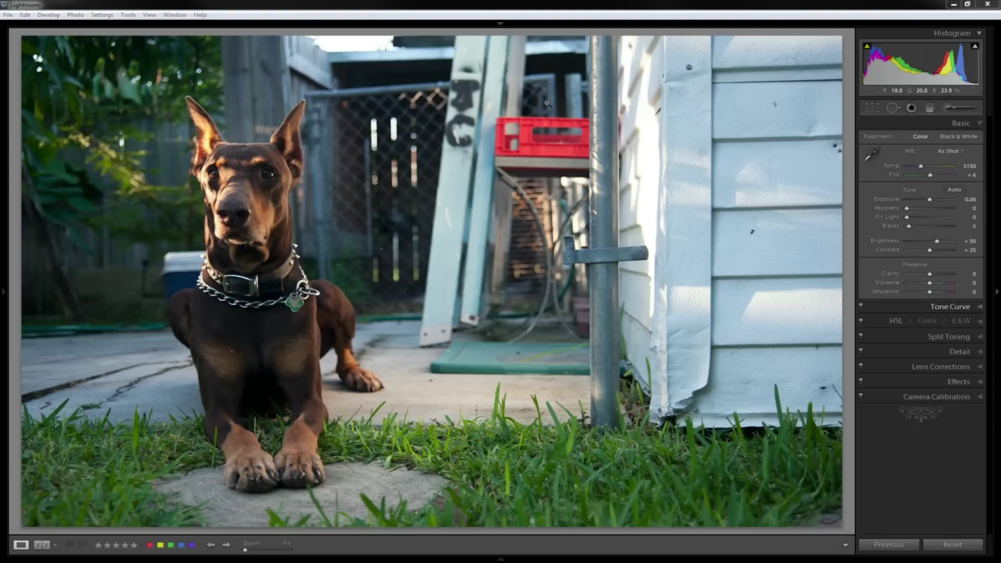
# Step: Convert the unedited color photo to black and white and set the clarity to +36
pyautogui.click(964, 138)
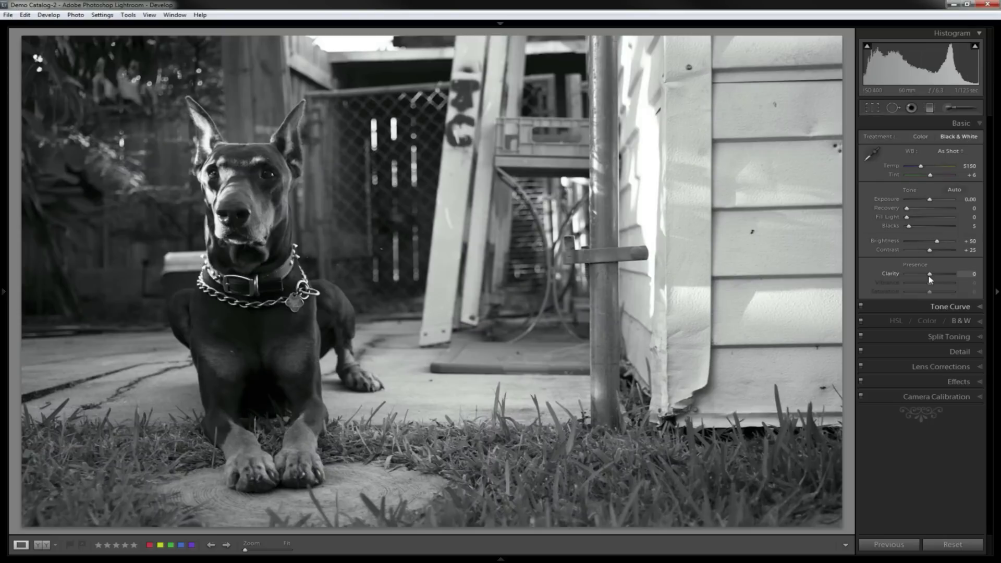
pyautogui.moveTo(931, 276); pyautogui.dragTo(944, 278)
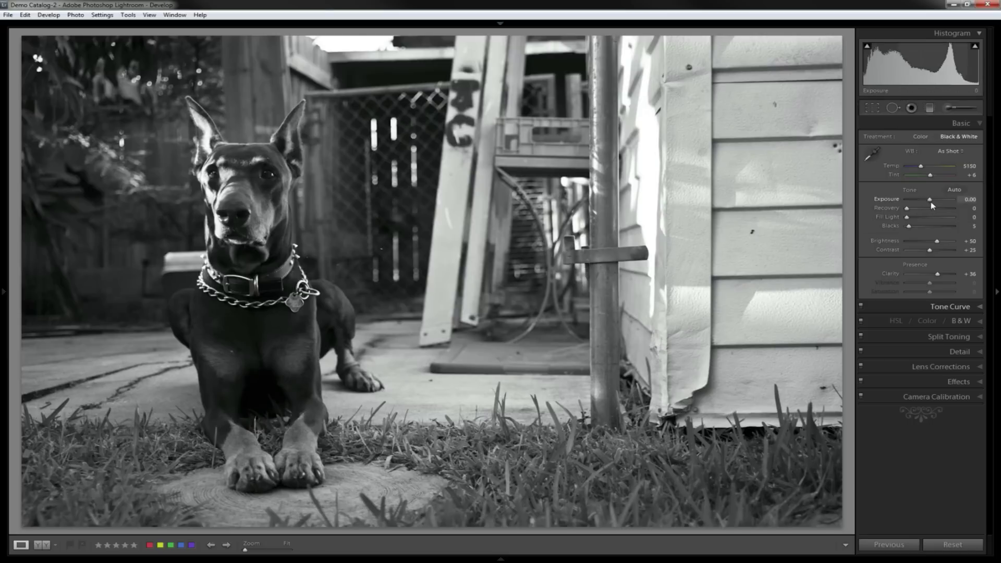
# Step: Brighten the black-and-white photo with an exposure of +0.87 and set the blacks to 7
pyautogui.moveTo(932, 206); pyautogui.dragTo(934, 202)
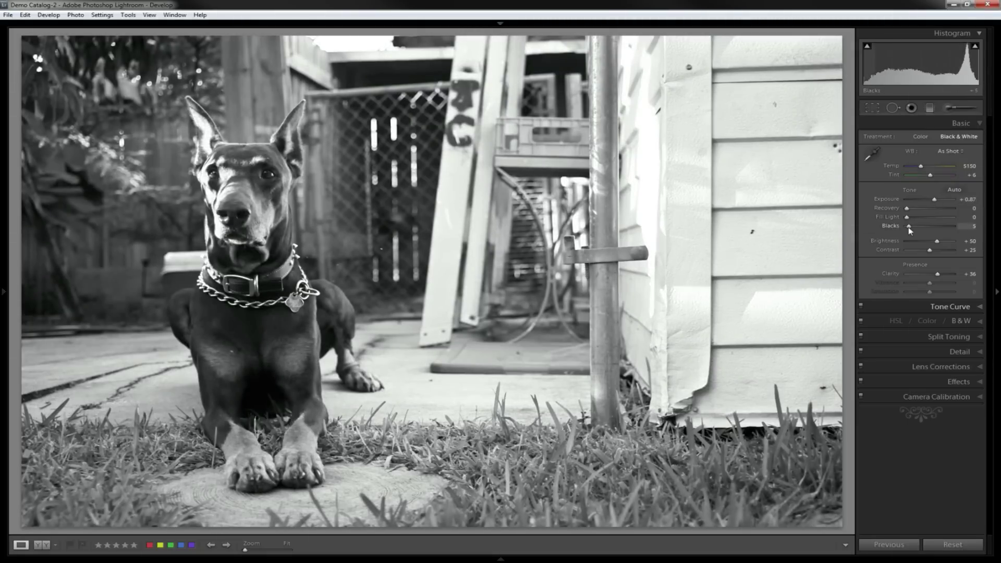
pyautogui.moveTo(908, 227); pyautogui.dragTo(910, 234)
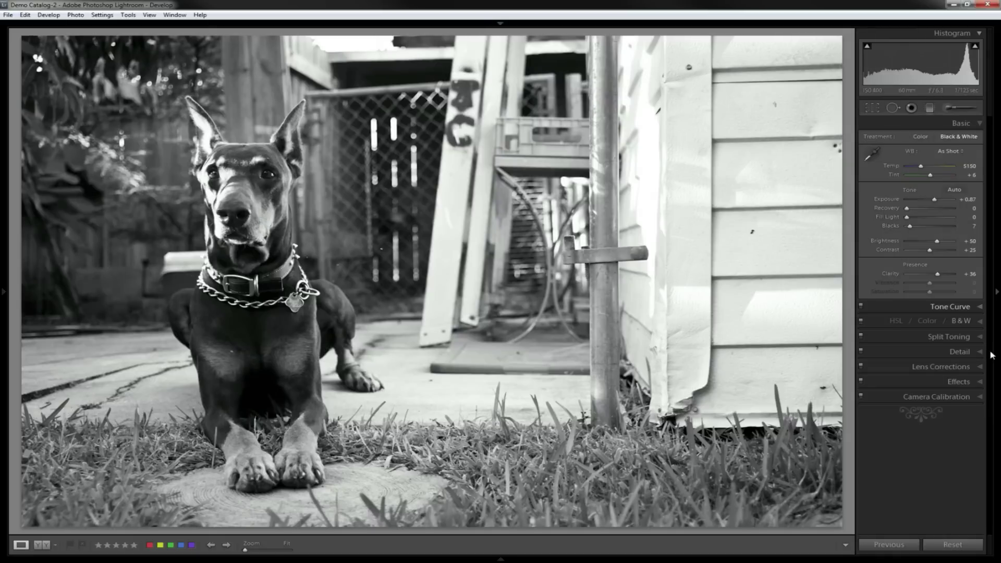
# Step: Darken the grass and wall tones in the black-and-white mix, setting green to -56, aqua to -10 and blue to -53
pyautogui.click(980, 321)
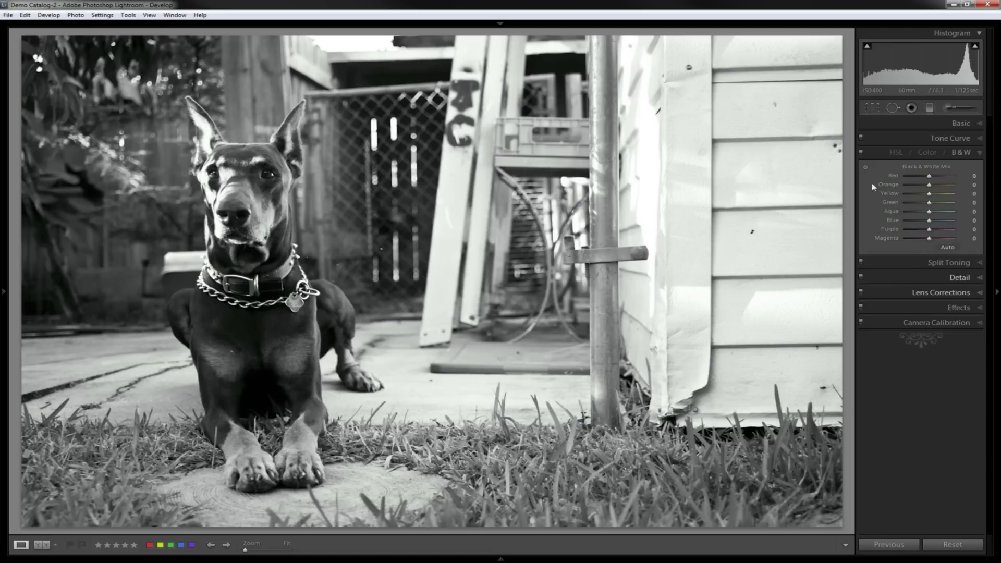
pyautogui.click(866, 167)
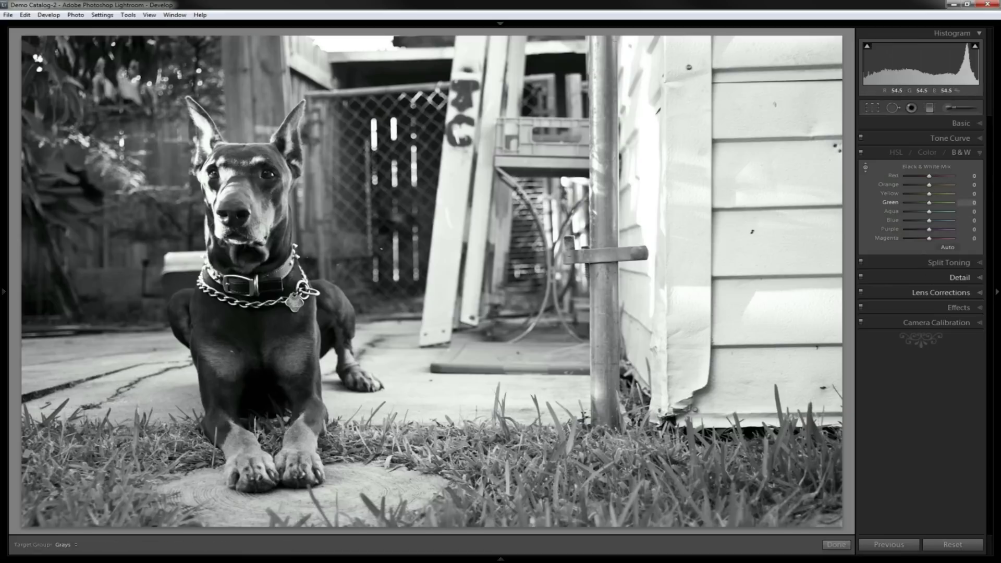
pyautogui.moveTo(558, 459); pyautogui.dragTo(558, 470)
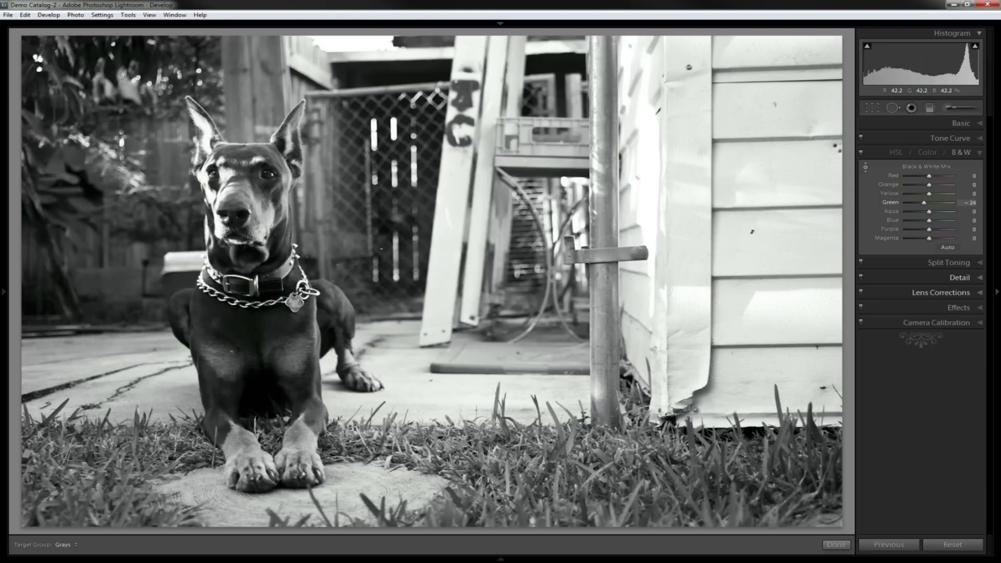
pyautogui.moveTo(559, 474); pyautogui.dragTo(558, 476)
pyautogui.moveTo(612, 471)
pyautogui.mouseDown()
pyautogui.moveTo(611, 517)
pyautogui.moveTo(613, 469)
pyautogui.mouseUp()
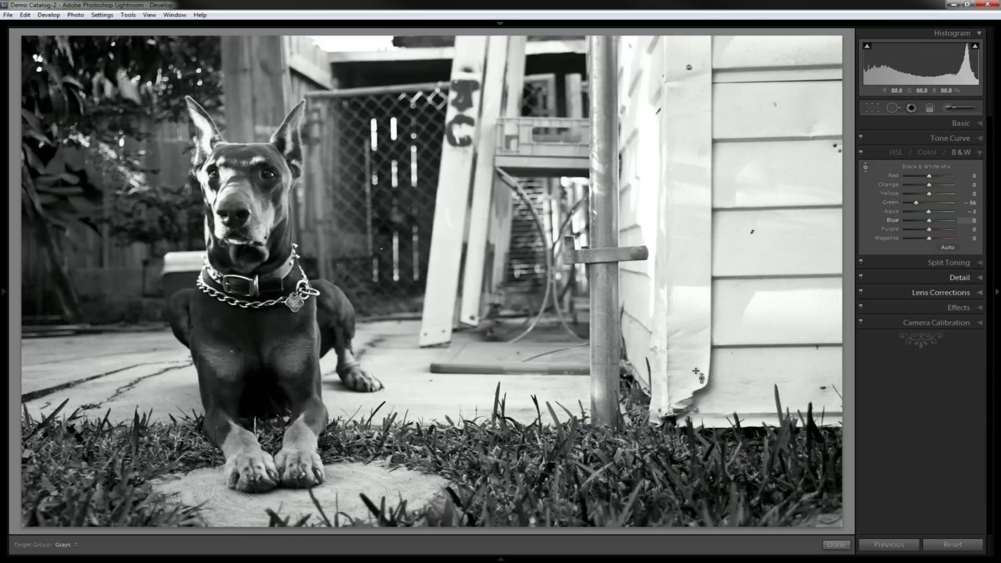
pyautogui.moveTo(651, 422); pyautogui.dragTo(637, 378)
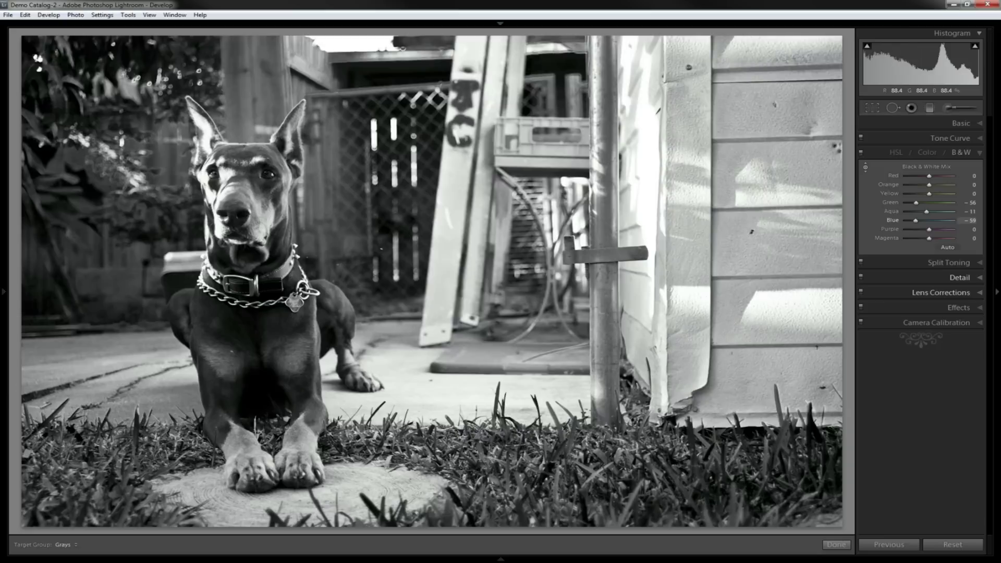
pyautogui.moveTo(636, 385); pyautogui.dragTo(637, 382)
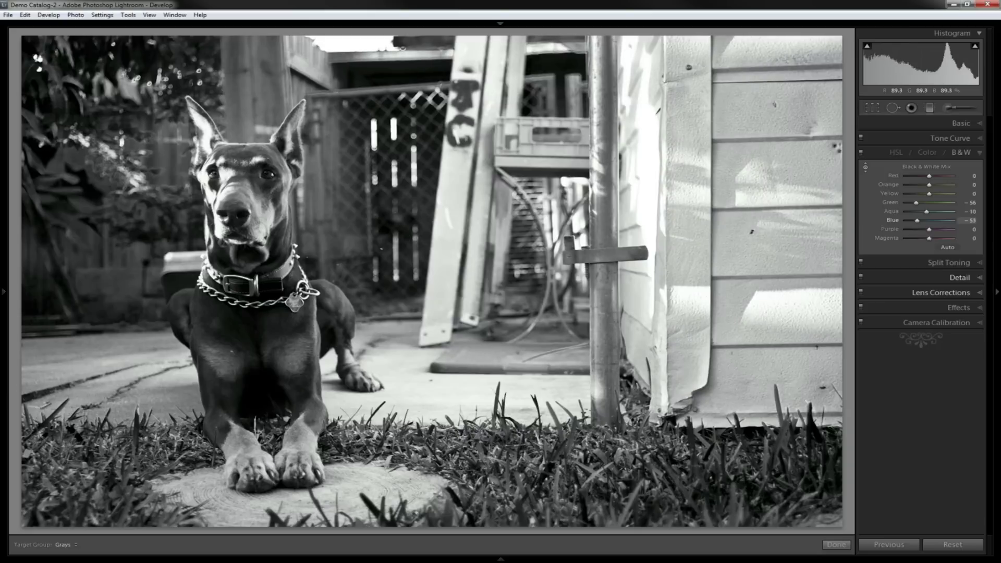
# Step: Try a warmer temperature of 5793 on the black-and-white photo and reset it
pyautogui.click(980, 127)
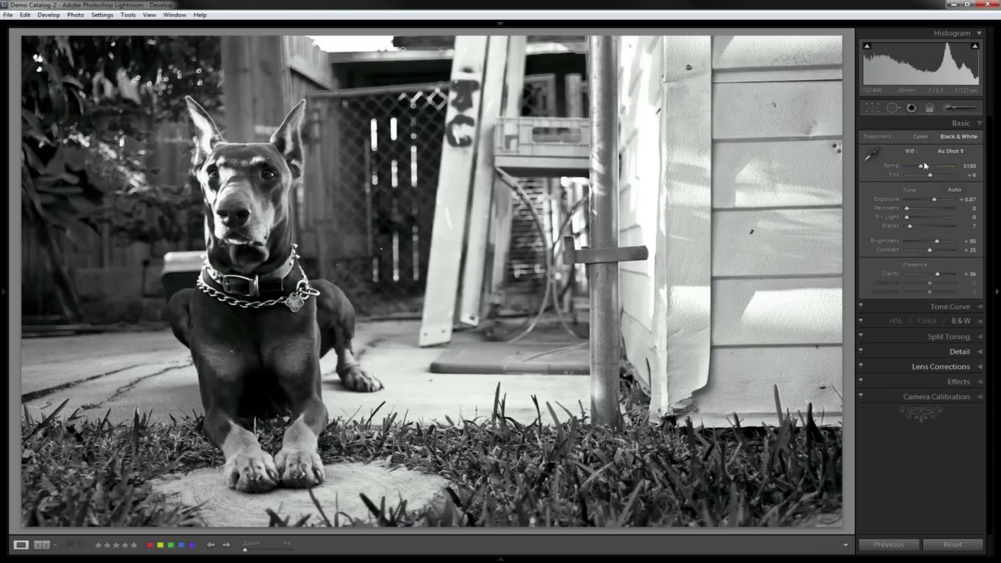
pyautogui.moveTo(928, 171); pyautogui.dragTo(918, 171)
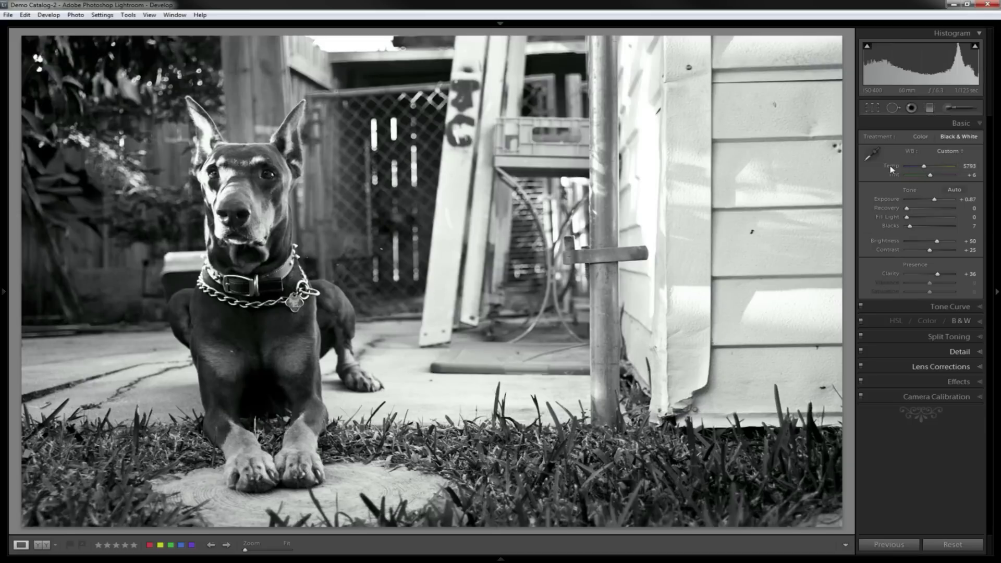
pyautogui.doubleClick(891, 167)
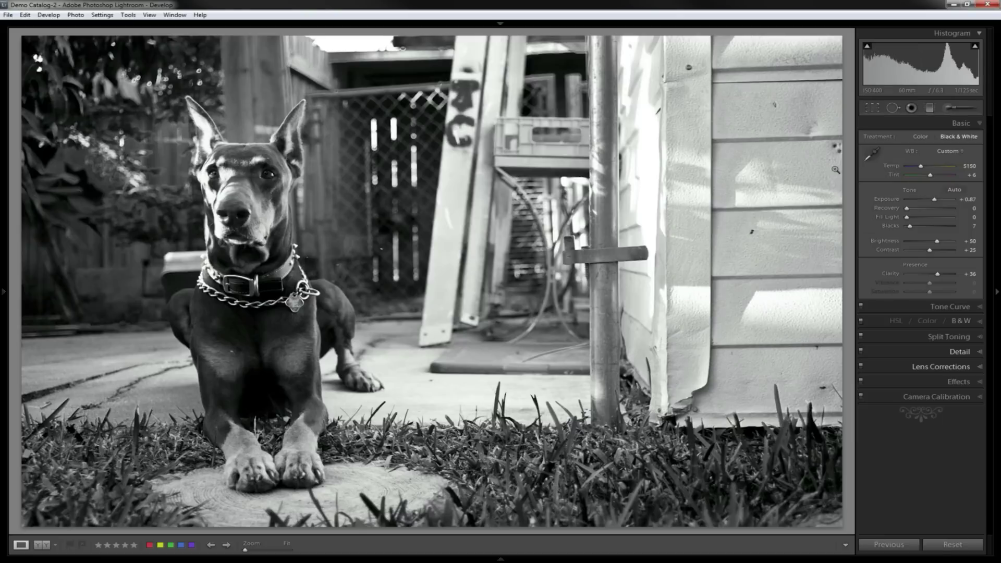
# Step: Inspect the wall, the pole, the fence and the dog at 1:1 magnification, and return to the full photo
pyautogui.click(759, 233)
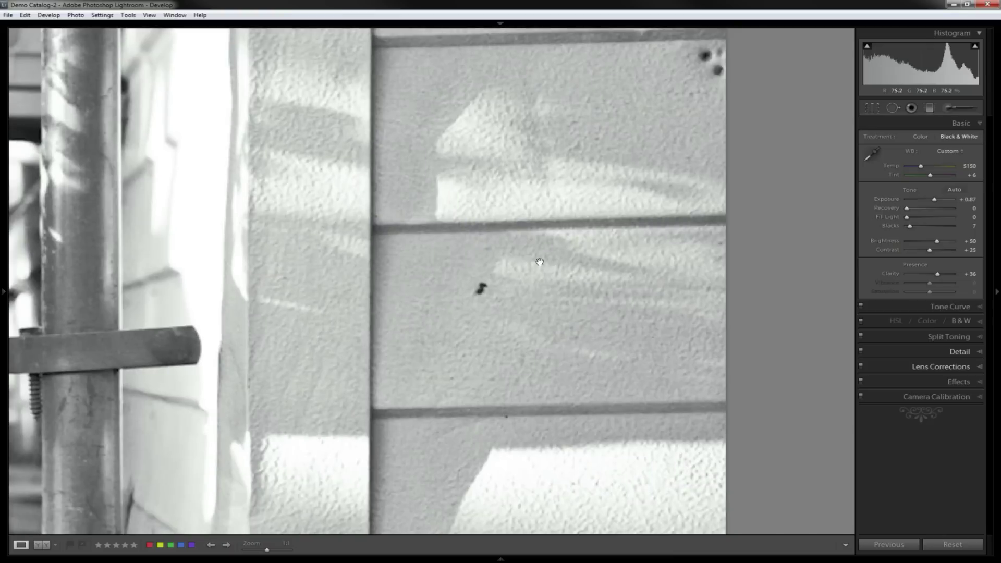
pyautogui.moveTo(469, 279); pyautogui.dragTo(840, 307)
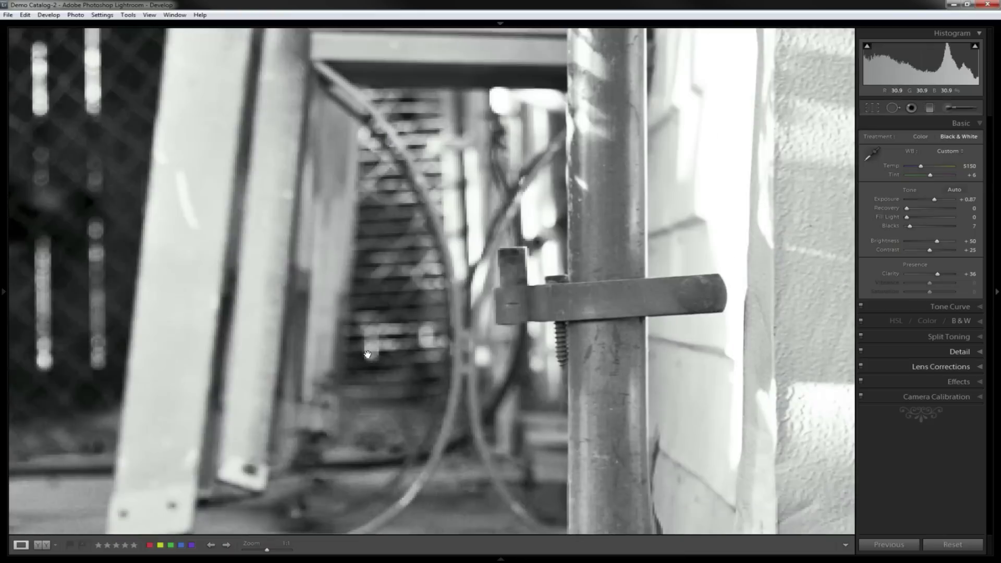
pyautogui.moveTo(368, 354); pyautogui.dragTo(762, 357)
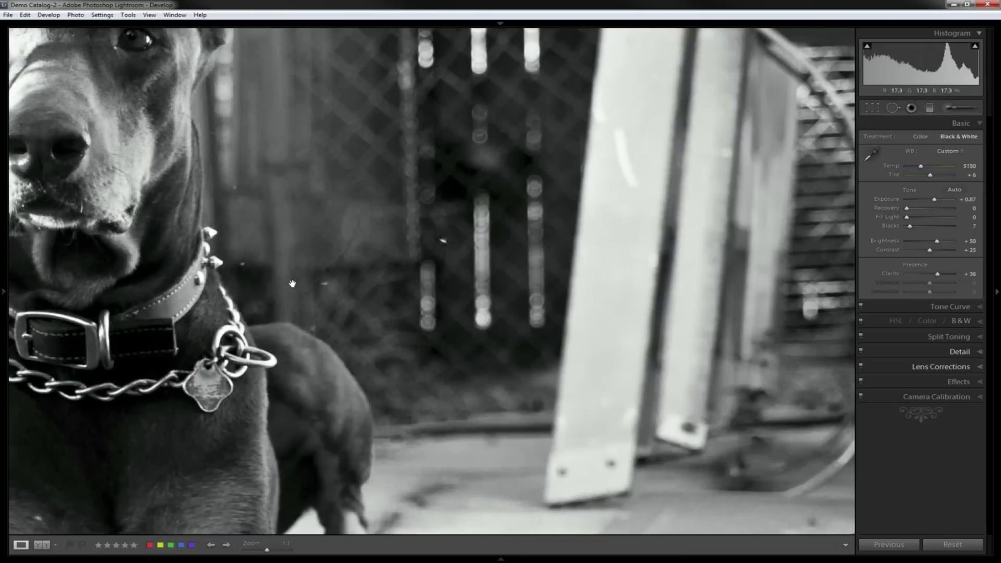
pyautogui.moveTo(246, 250); pyautogui.dragTo(372, 354)
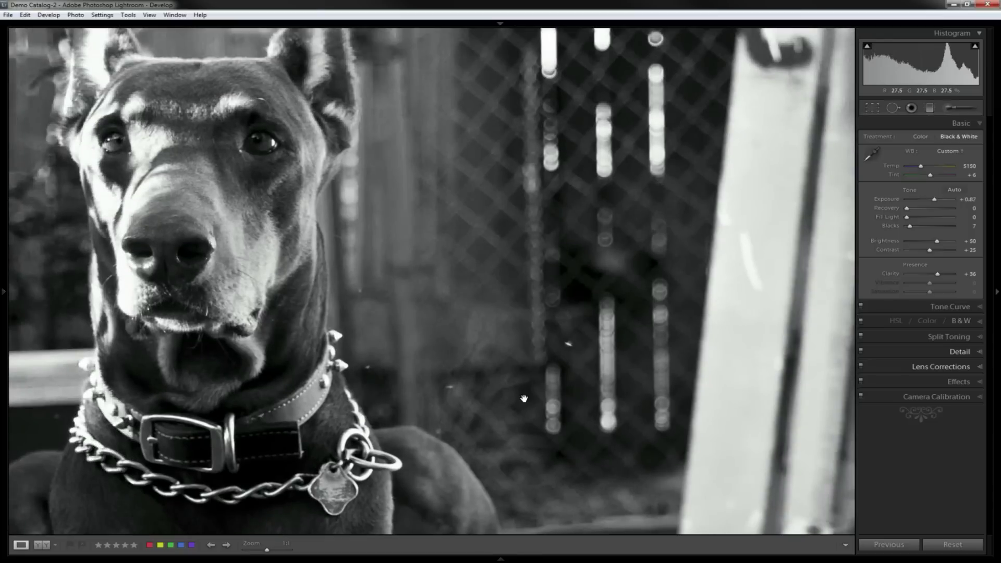
pyautogui.moveTo(246, 412); pyautogui.dragTo(542, 345)
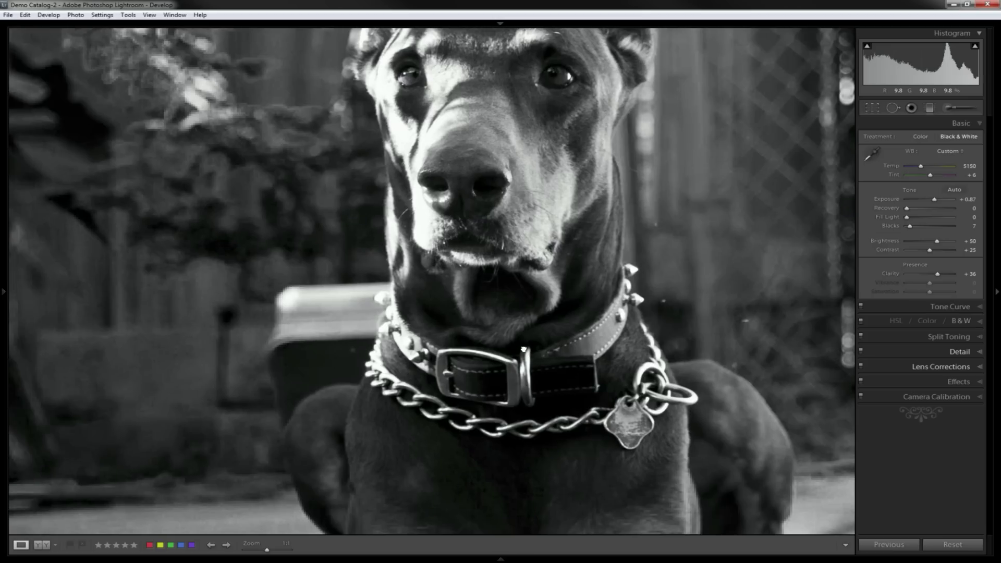
pyautogui.moveTo(765, 315); pyautogui.dragTo(594, 344)
pyautogui.click(594, 344)
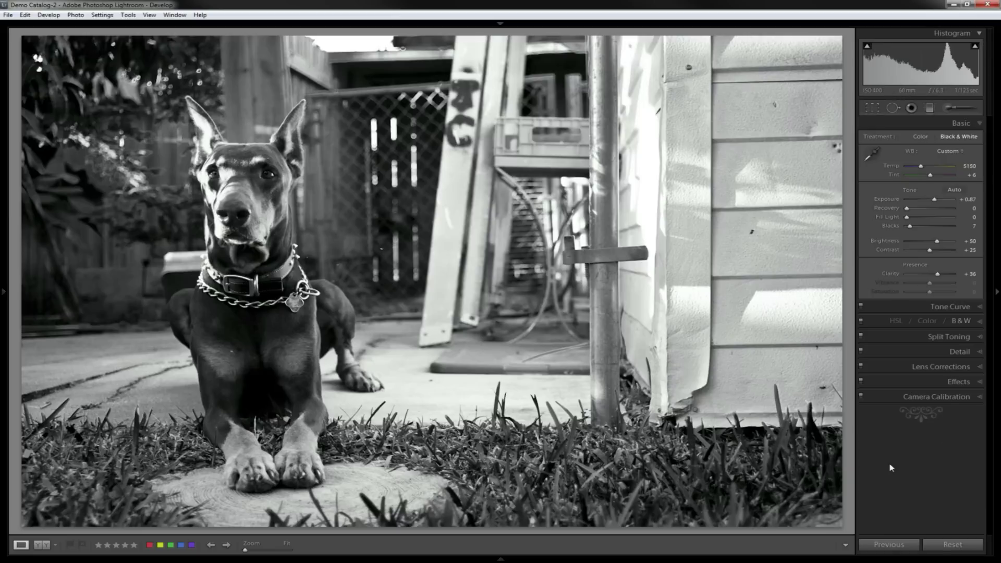
# Step: Darken the photo's edges with a Highlight Priority post-crop vignette of -22
pyautogui.click(981, 367)
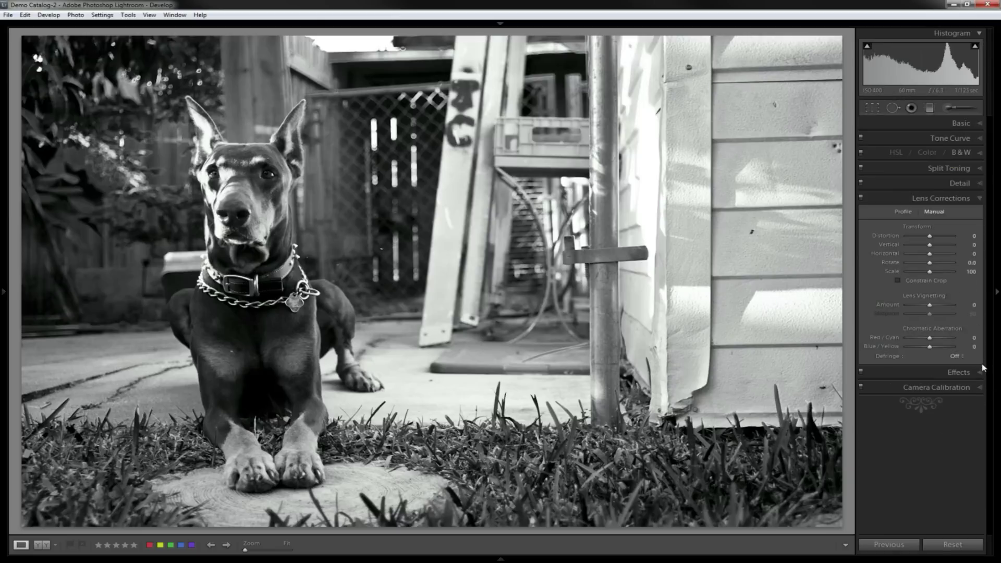
pyautogui.click(981, 206)
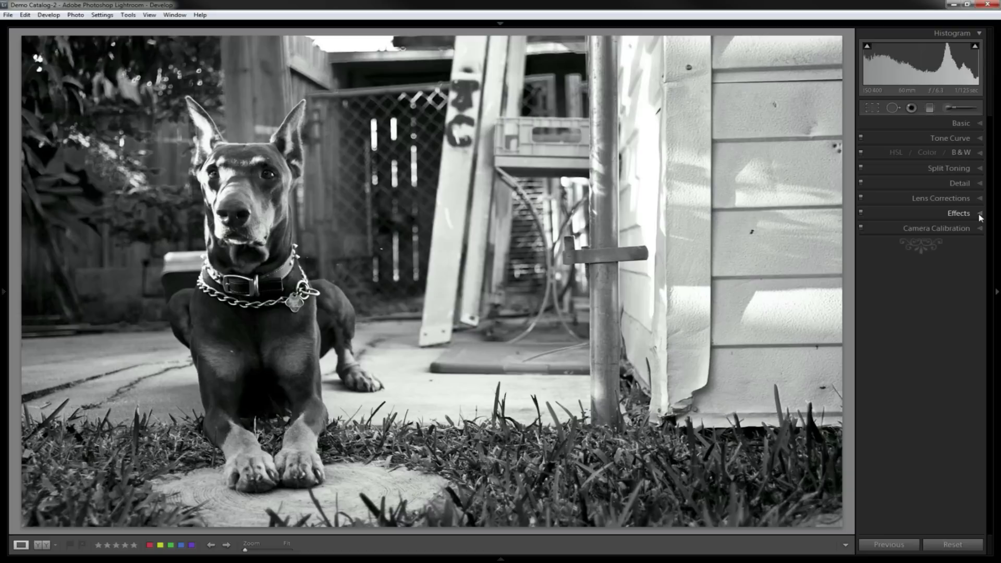
pyautogui.click(974, 213)
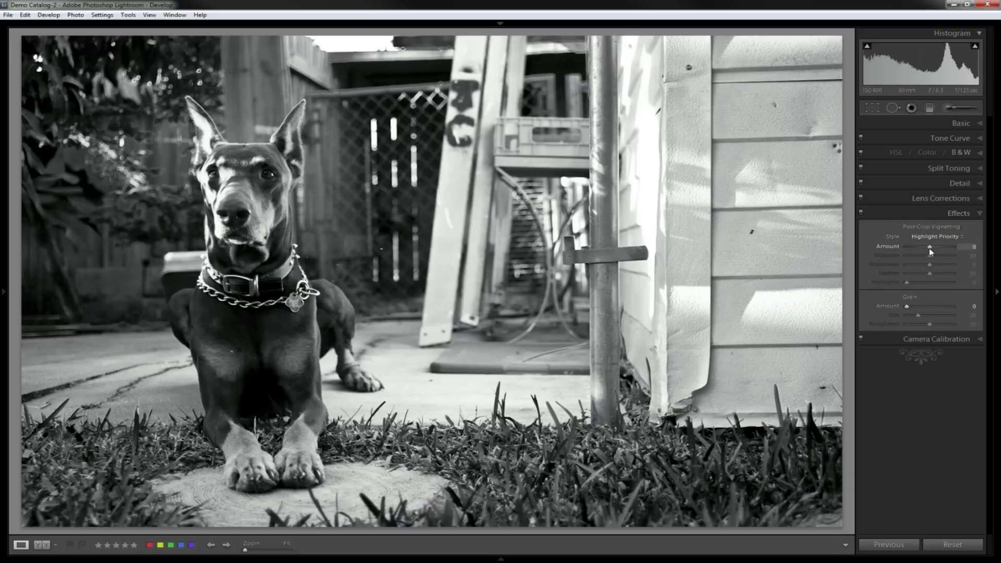
pyautogui.moveTo(928, 248); pyautogui.dragTo(924, 248)
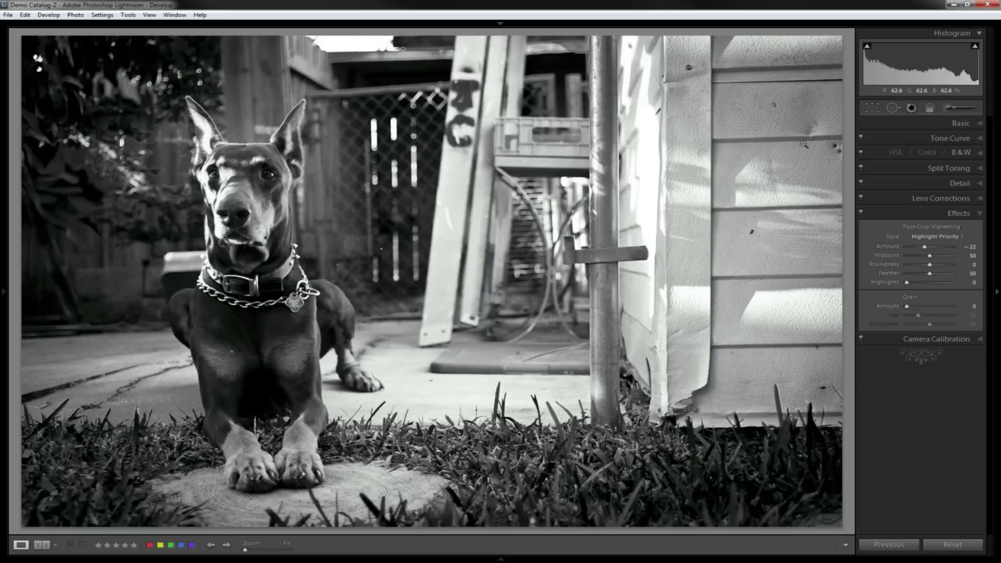
# Step: Apply a graduated filter across the house wall with saturation reset to 0 and exposure at -1.27
pyautogui.click(927, 109)
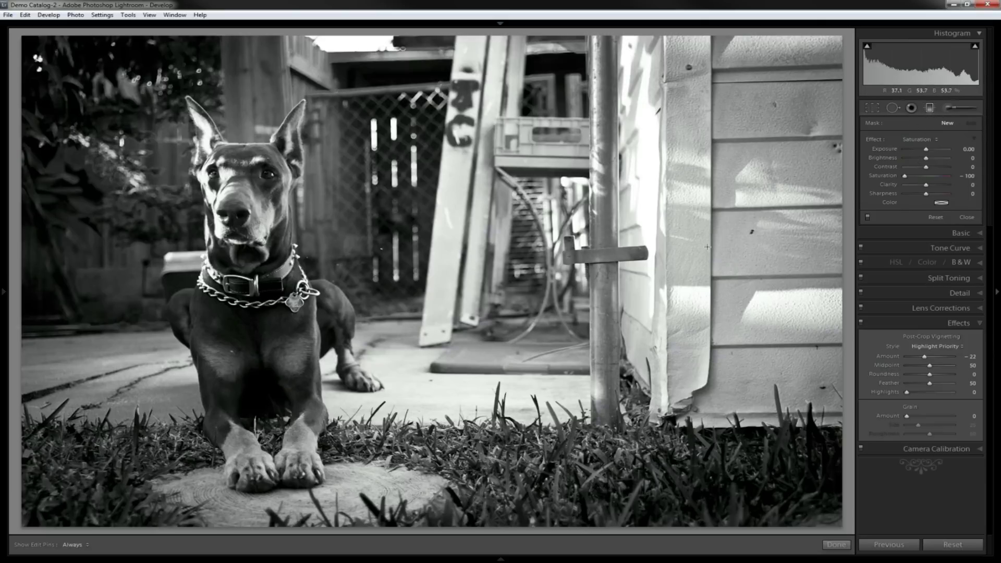
pyautogui.moveTo(706, 247); pyautogui.dragTo(573, 252)
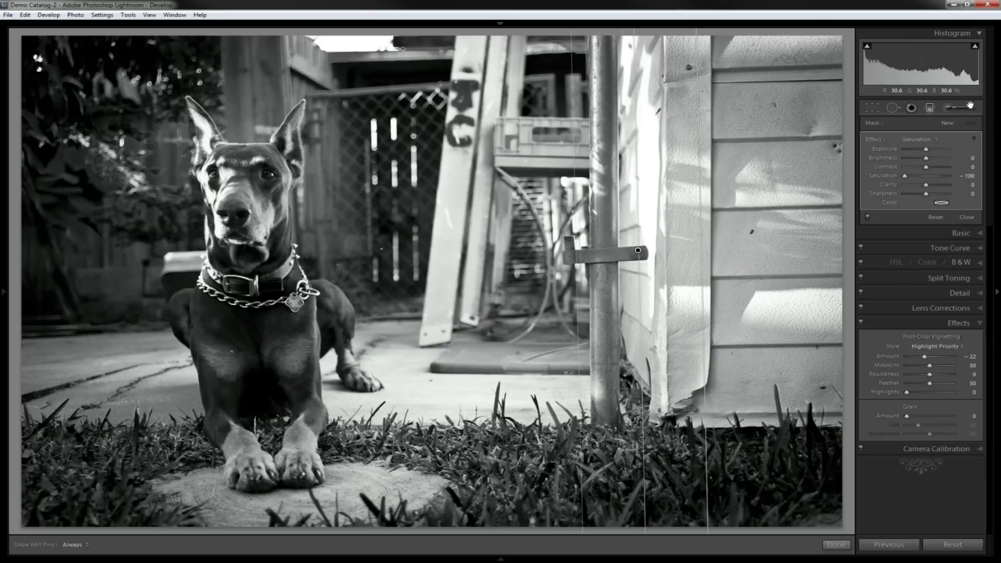
pyautogui.doubleClick(878, 177)
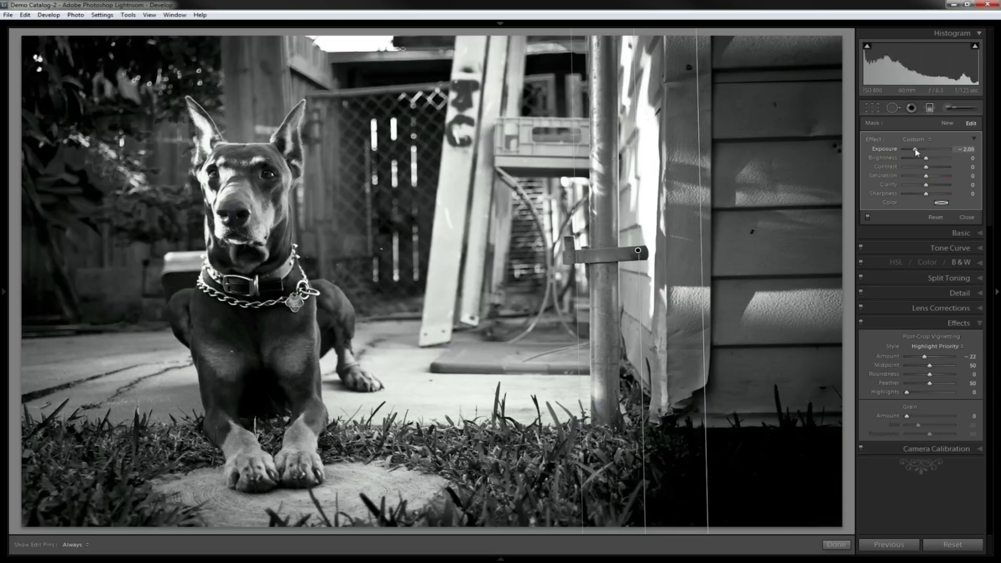
pyautogui.moveTo(916, 152); pyautogui.dragTo(920, 150)
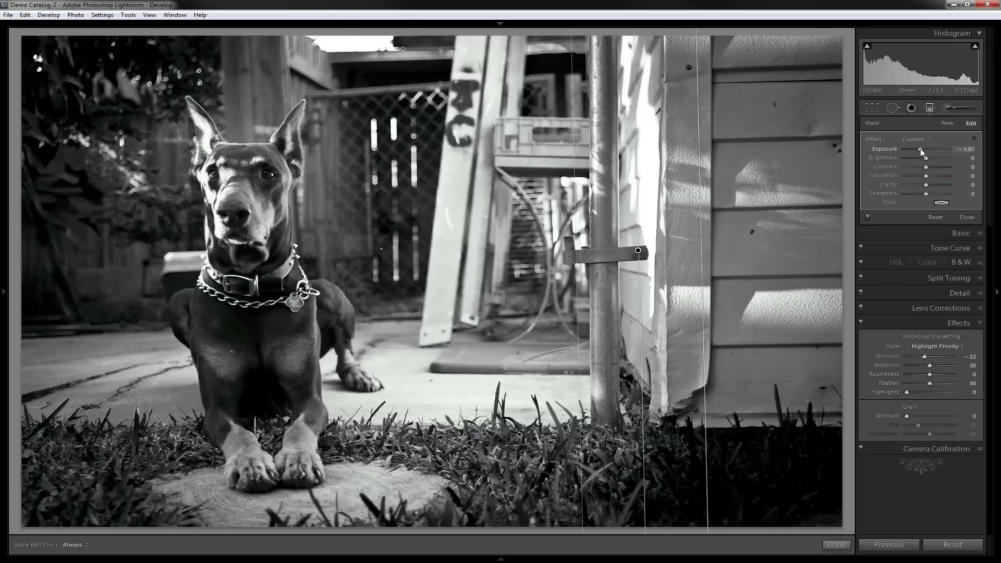
pyautogui.doubleClick(895, 150)
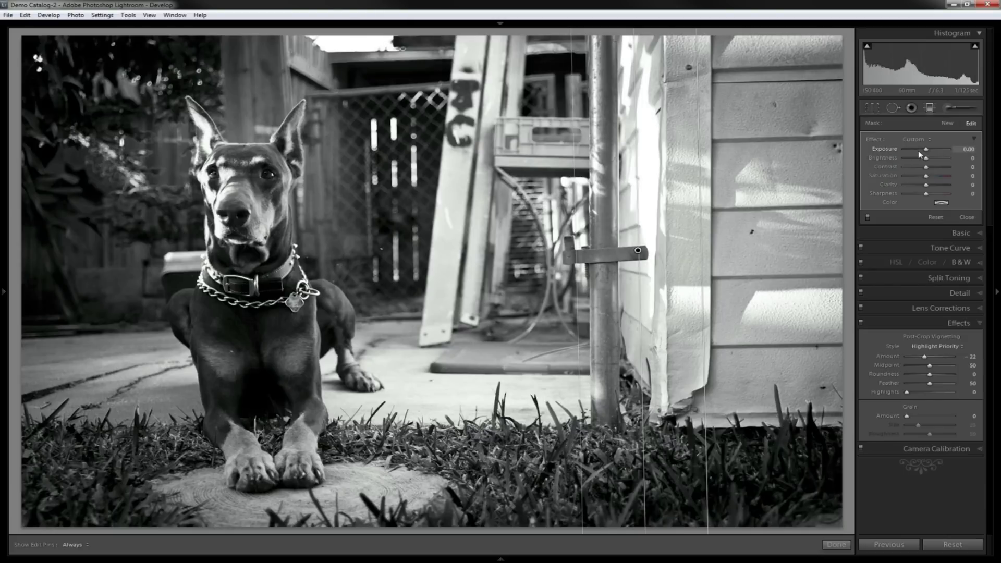
pyautogui.click(919, 150)
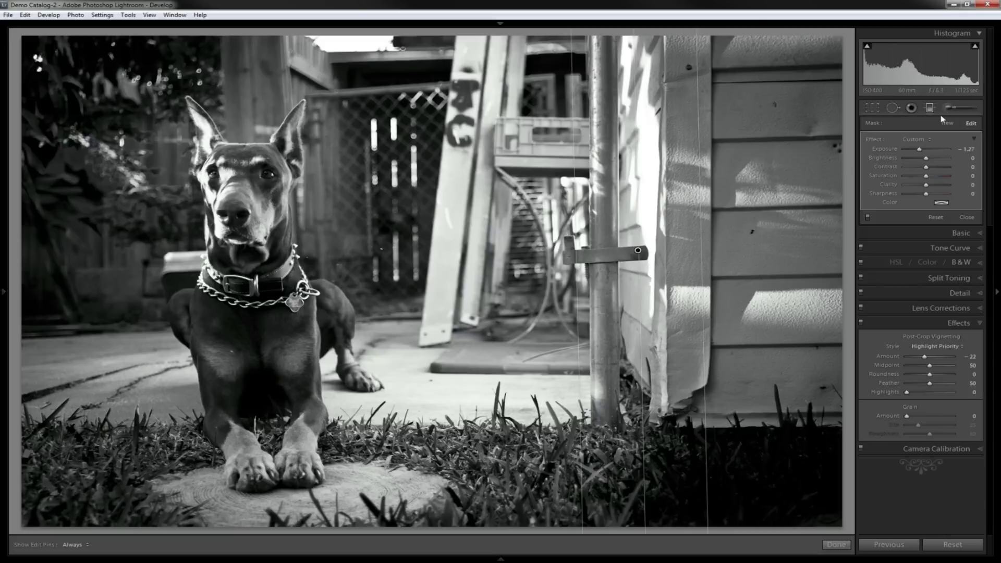
# Step: Try a 1 x 1 square crop around the dog and reset the crop to the original frame
pyautogui.click(873, 110)
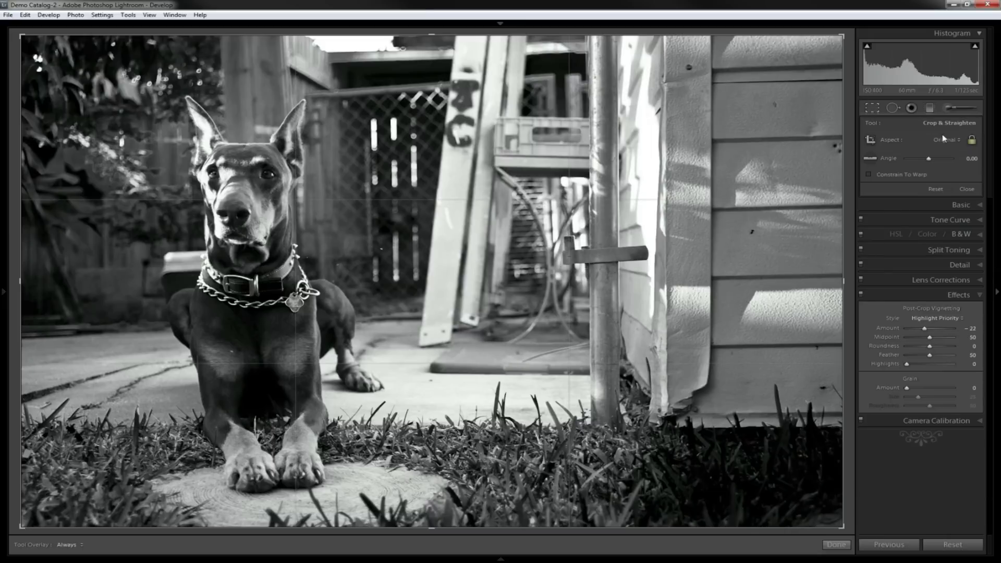
pyautogui.click(869, 140)
pyautogui.click(945, 140)
pyautogui.click(931, 177)
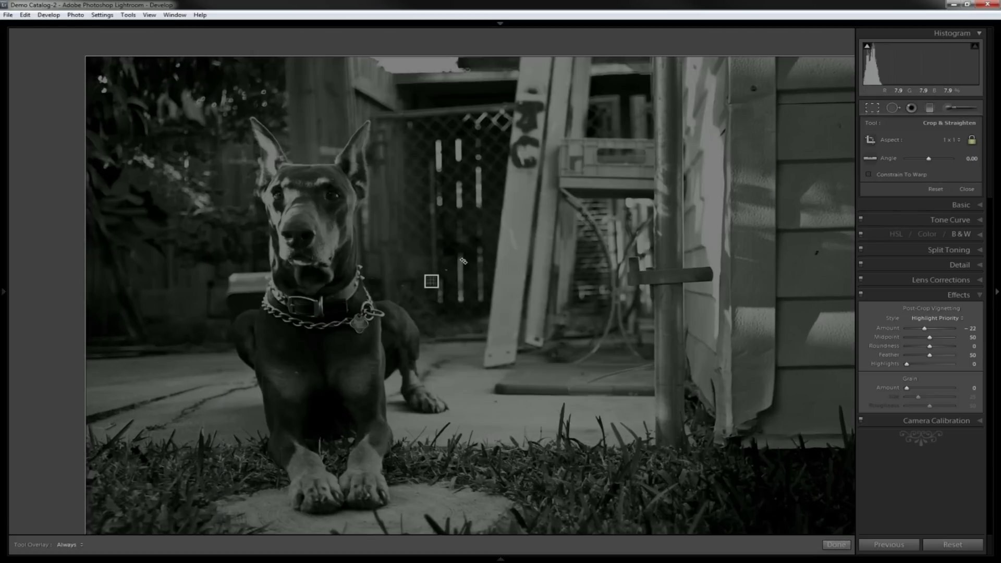
pyautogui.hotkey('ctrl', 'z')
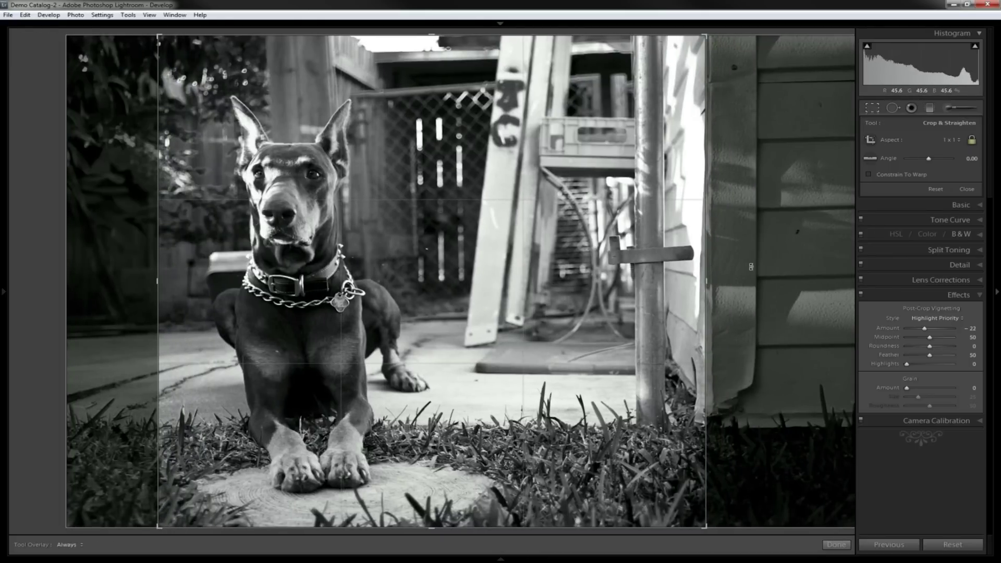
pyautogui.press('Return')
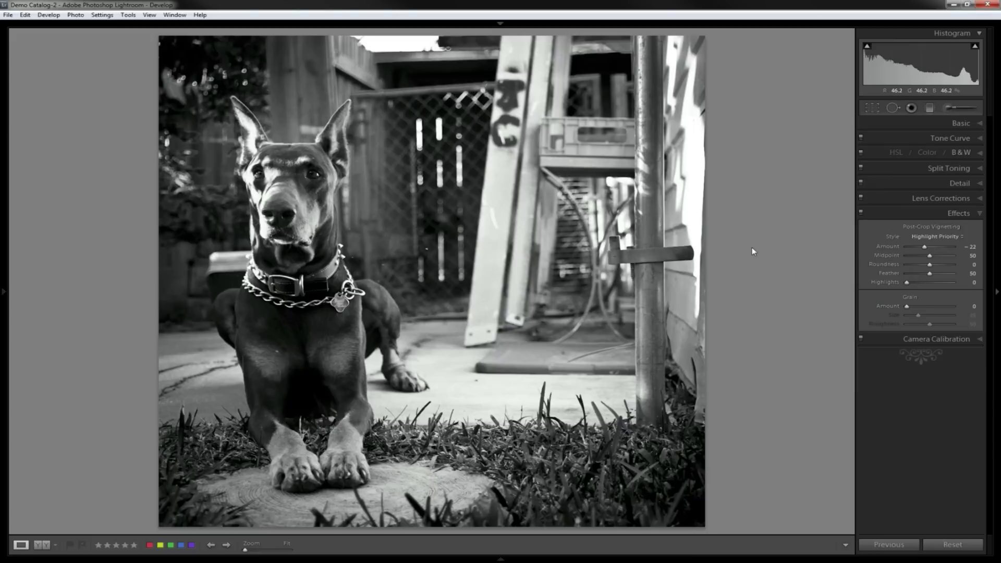
pyautogui.press('r')
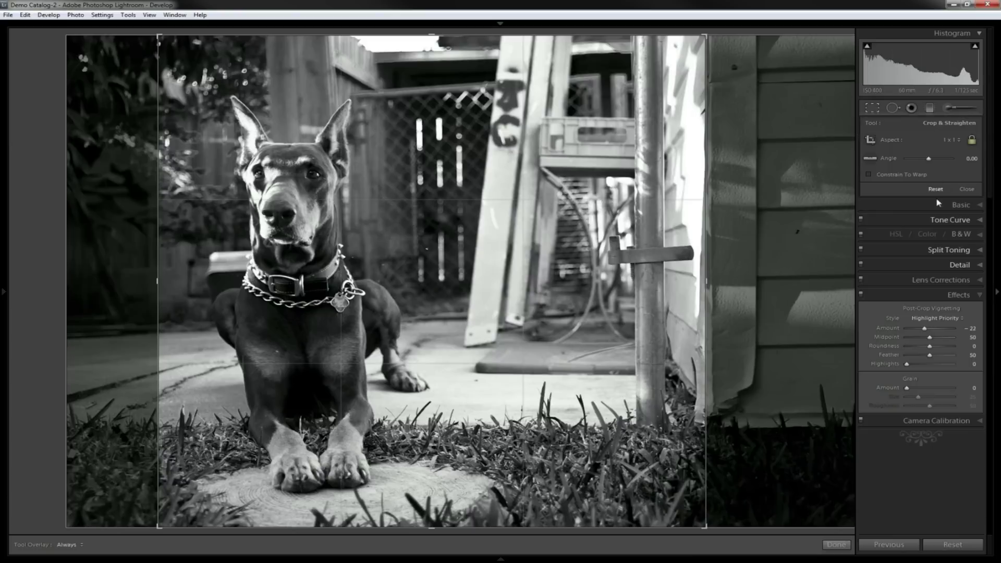
pyautogui.click(935, 189)
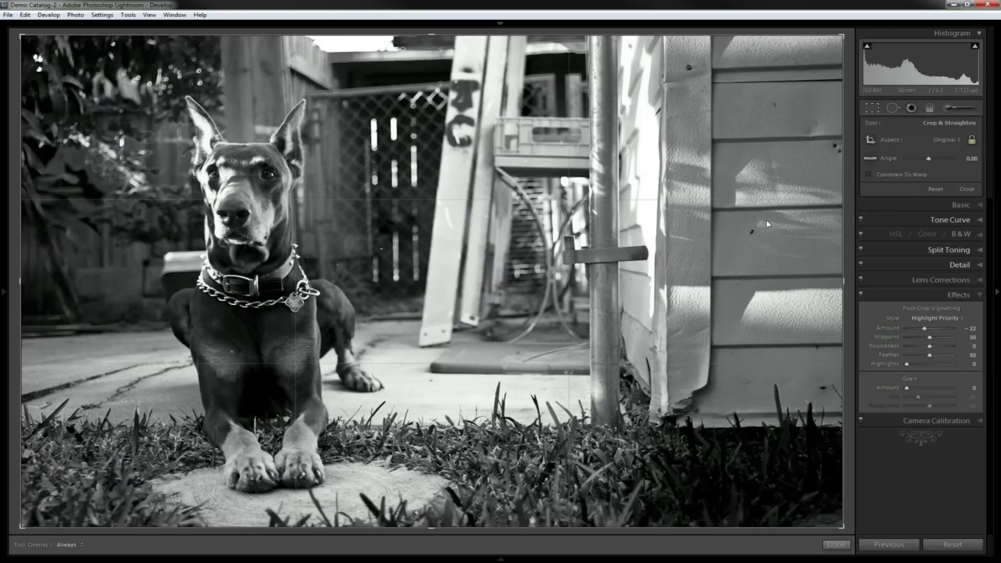
pyautogui.press('r')
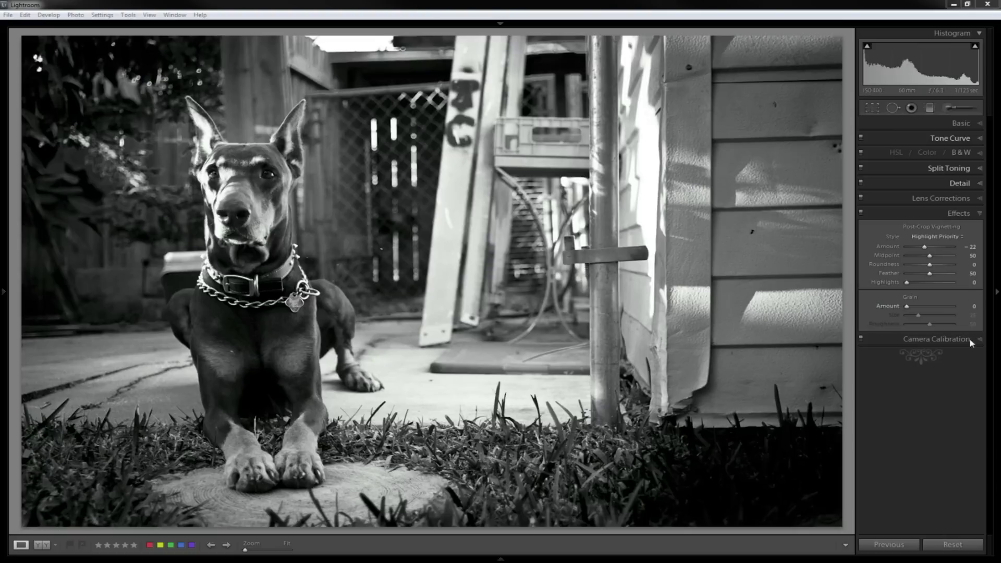
# Step: Sharpen the photo with amount 66, radius 0.7, detail 15 and masking 5, judging the effect on the dog's face
pyautogui.click(981, 186)
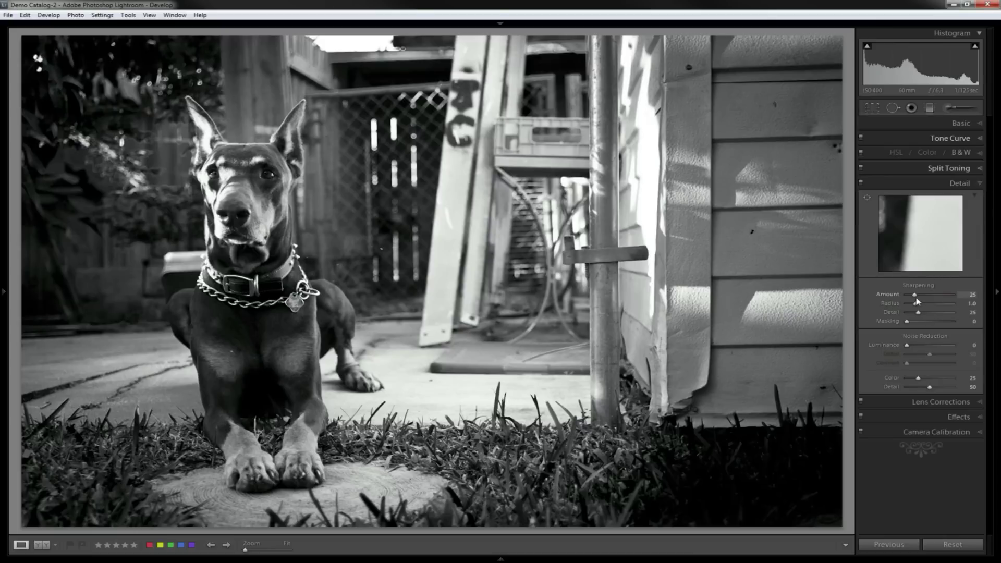
pyautogui.click(241, 168)
pyautogui.moveTo(642, 336); pyautogui.dragTo(638, 291)
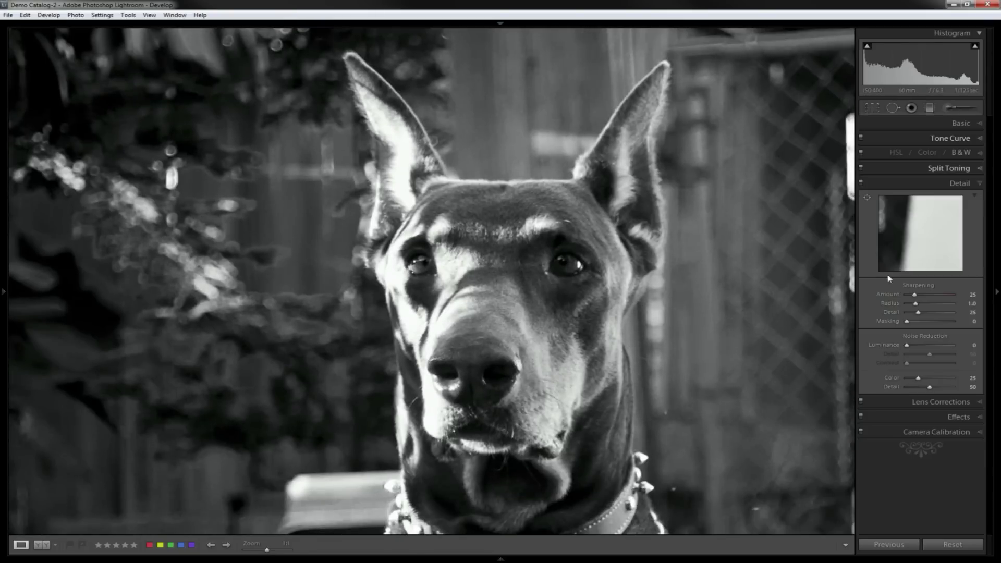
pyautogui.click(916, 295)
pyautogui.moveTo(916, 295); pyautogui.dragTo(918, 296)
pyautogui.moveTo(950, 305); pyautogui.dragTo(924, 306)
pyautogui.moveTo(927, 306)
pyautogui.mouseDown()
pyautogui.moveTo(912, 305)
pyautogui.moveTo(953, 305)
pyautogui.moveTo(911, 305)
pyautogui.moveTo(932, 315)
pyautogui.mouseUp()
pyautogui.moveTo(910, 325); pyautogui.dragTo(921, 324)
pyautogui.click(594, 287)
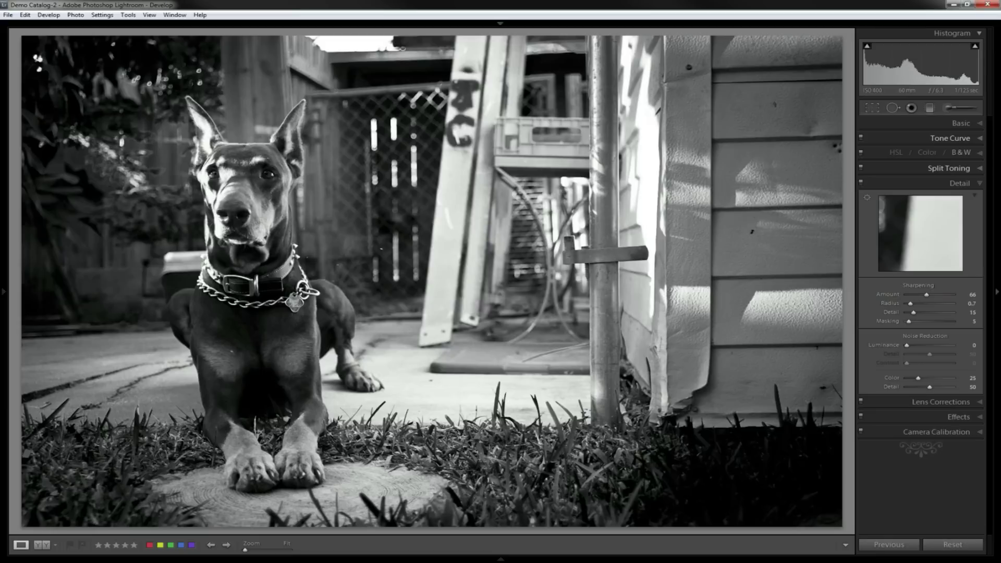
# Step: Compare the color and black-and-white versions side by side in the Library and show the hidden panels
pyautogui.hotkey('ctrl', 'shift', 'e')
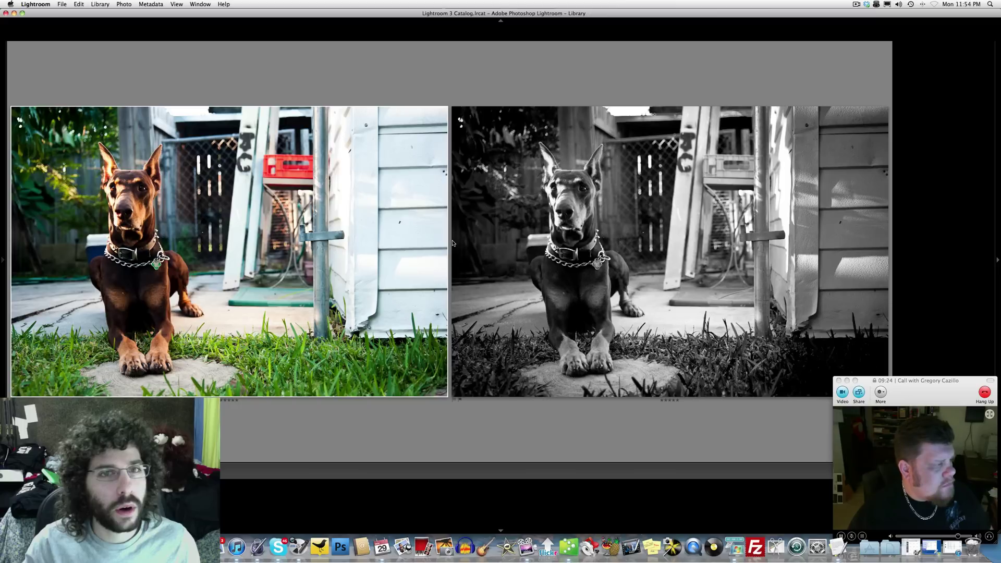
pyautogui.hotkey('shift', 'Tab')
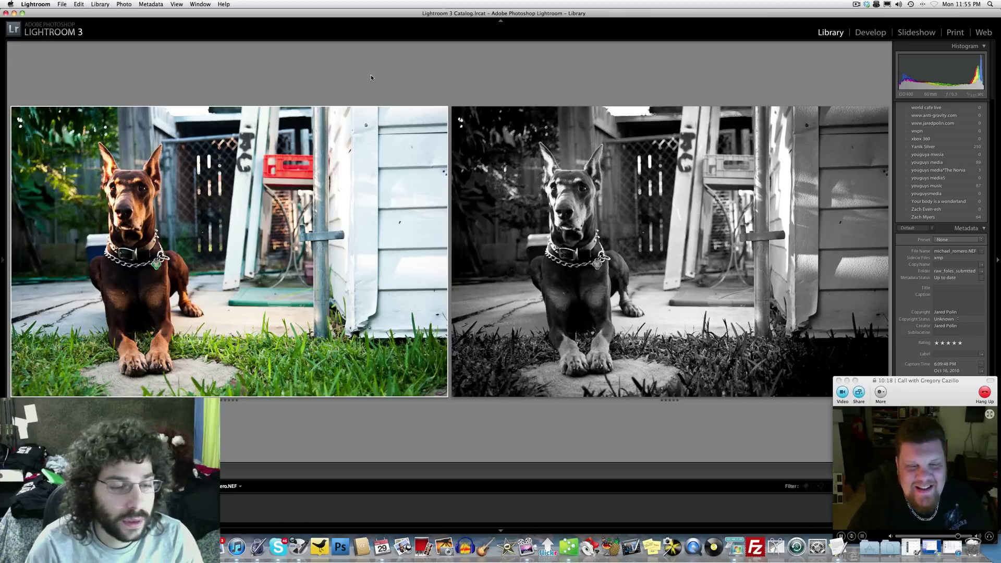
pyautogui.click(859, 394)
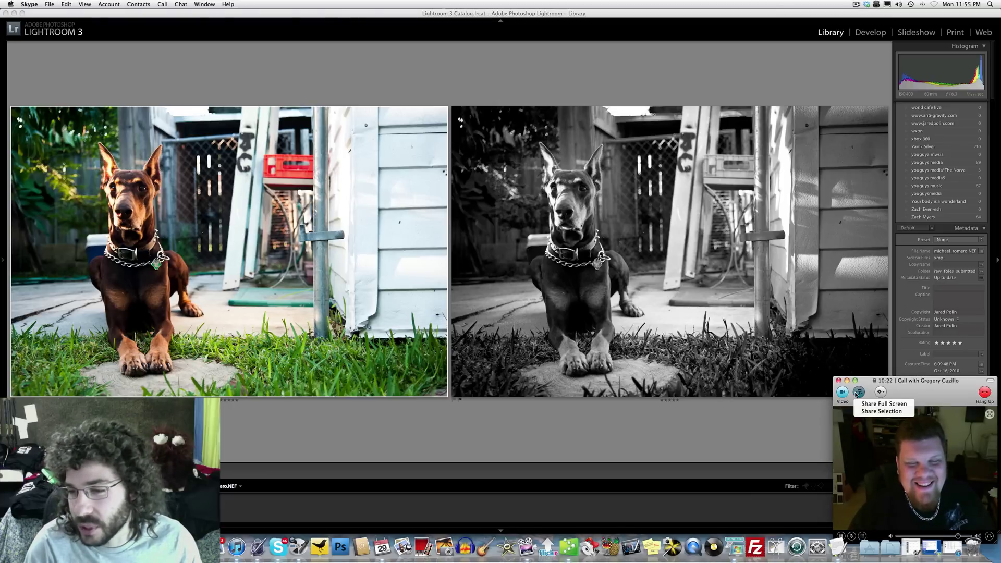
pyautogui.click(925, 384)
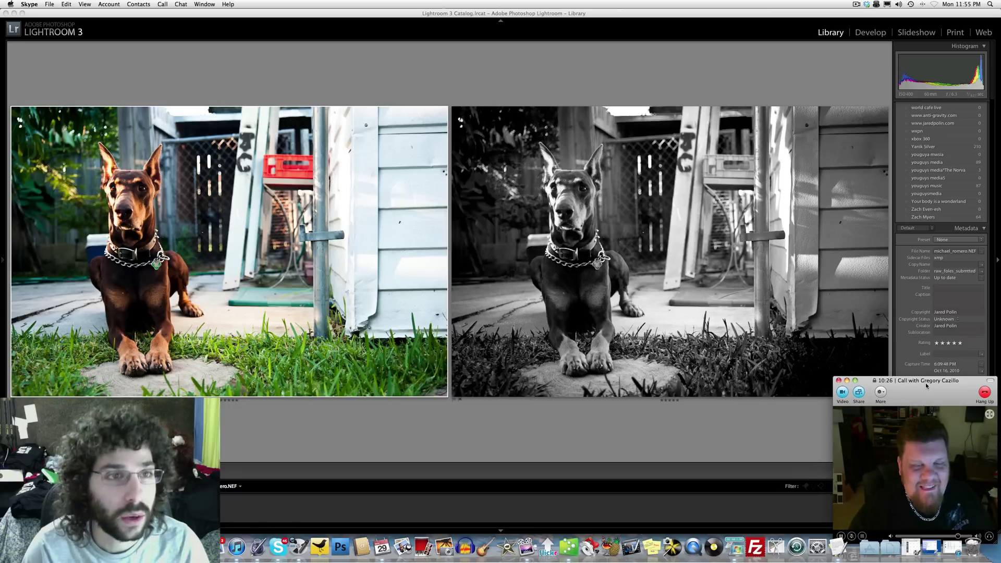